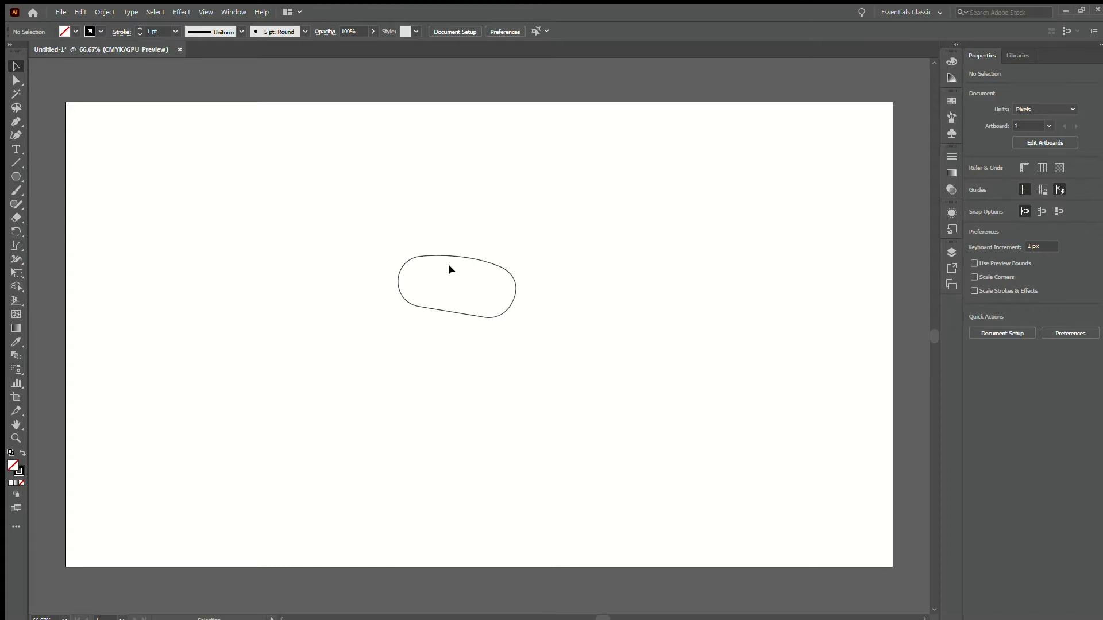
# Delete the rounded freeform shape from the artboard
pyautogui.scroll(-1, 448, 264)
pyautogui.scroll(1, 446, 256)
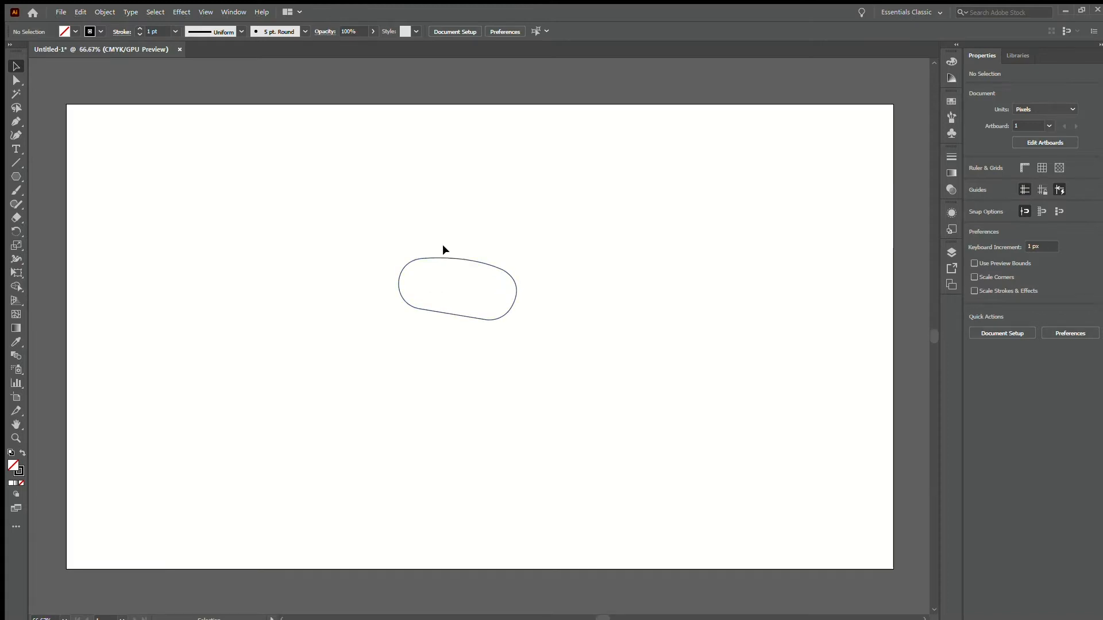
pyautogui.moveTo(453, 244); pyautogui.dragTo(458, 234)
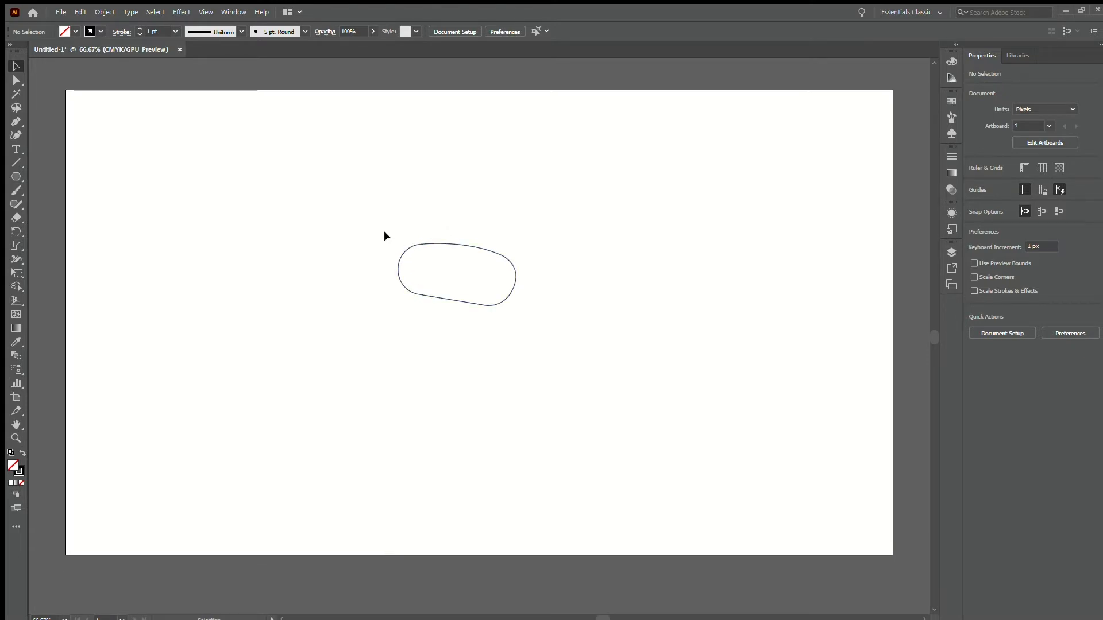
pyautogui.moveTo(384, 233); pyautogui.dragTo(527, 347)
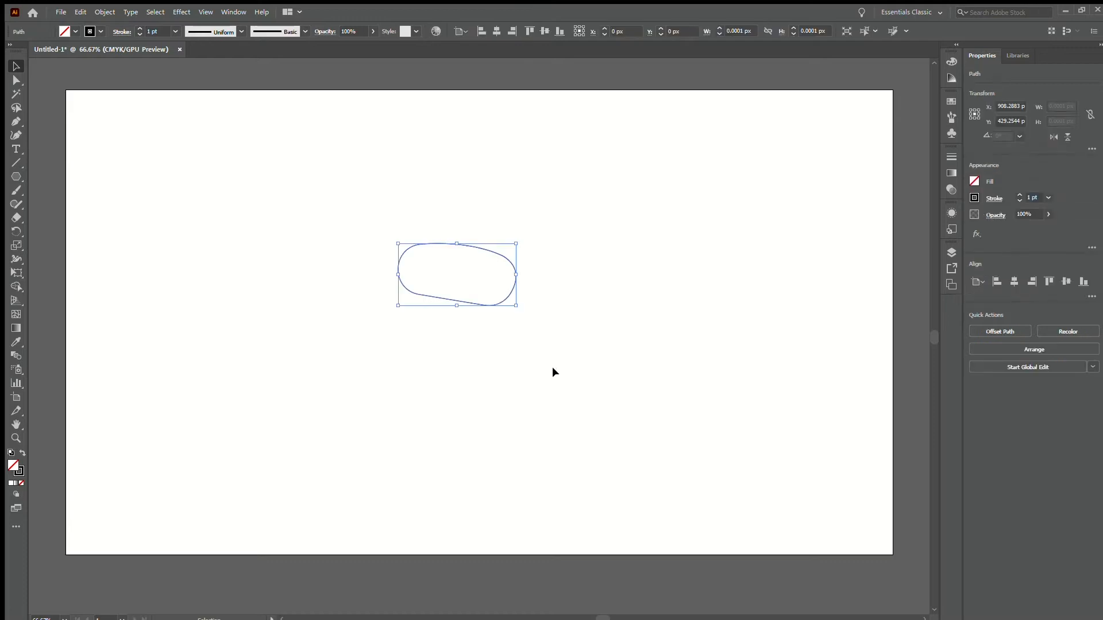
pyautogui.press('Delete')
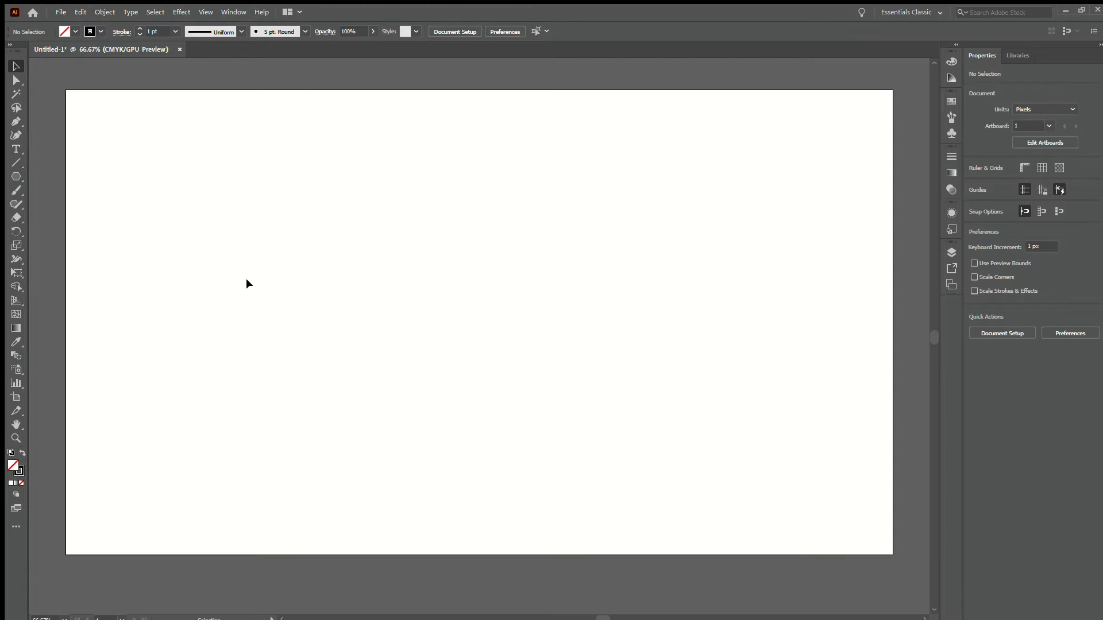
# Examine the empty artboard at several magnifications and reposition it in the view
pyautogui.hotkey('ctrl', '+')
pyautogui.hotkey('ctrl', '+')
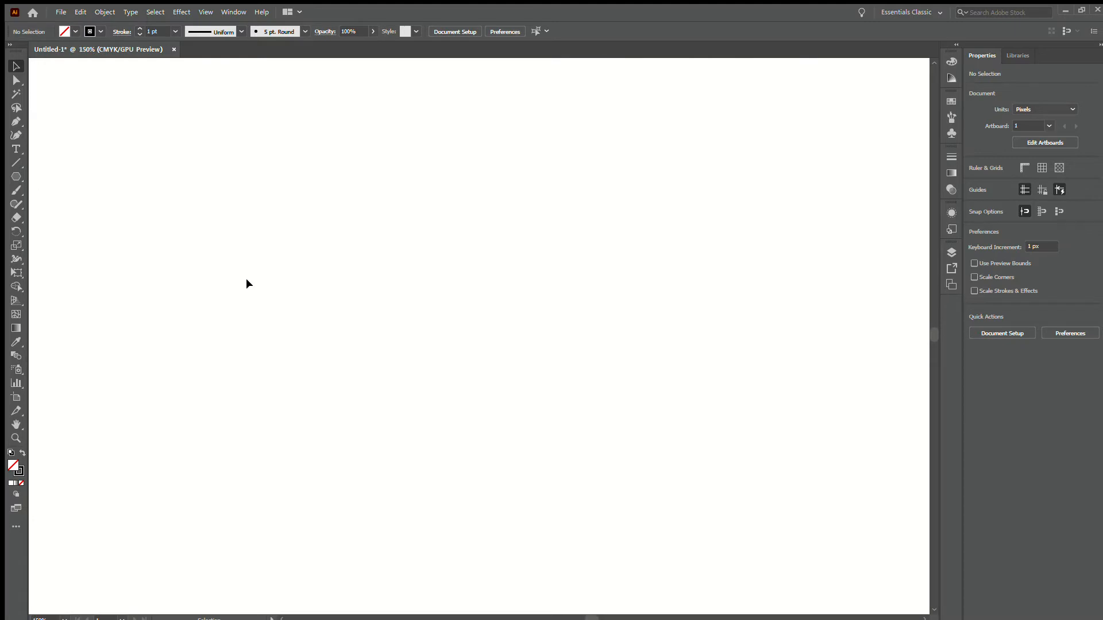
pyautogui.hotkey('ctrl', '-')
pyautogui.hotkey('ctrl', '-')
pyautogui.hotkey('ctrl', '-')
pyautogui.hotkey('ctrl', '-')
pyautogui.hotkey('ctrl', '+')
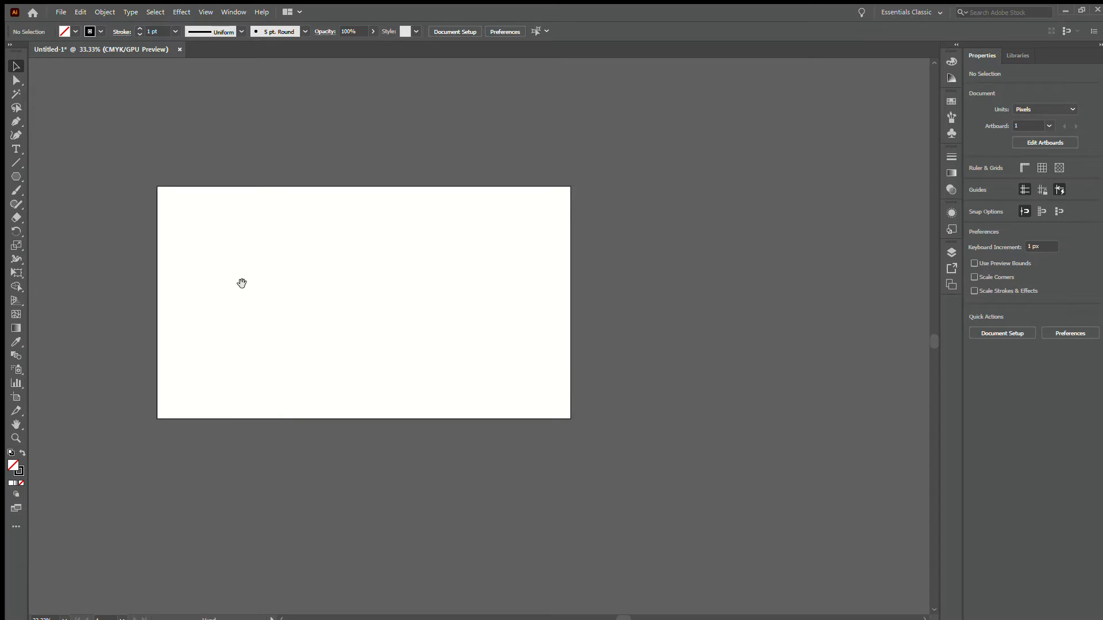
pyautogui.press('space')
pyautogui.moveTo(240, 277); pyautogui.dragTo(306, 289)
pyautogui.scroll(2, 291, 292)
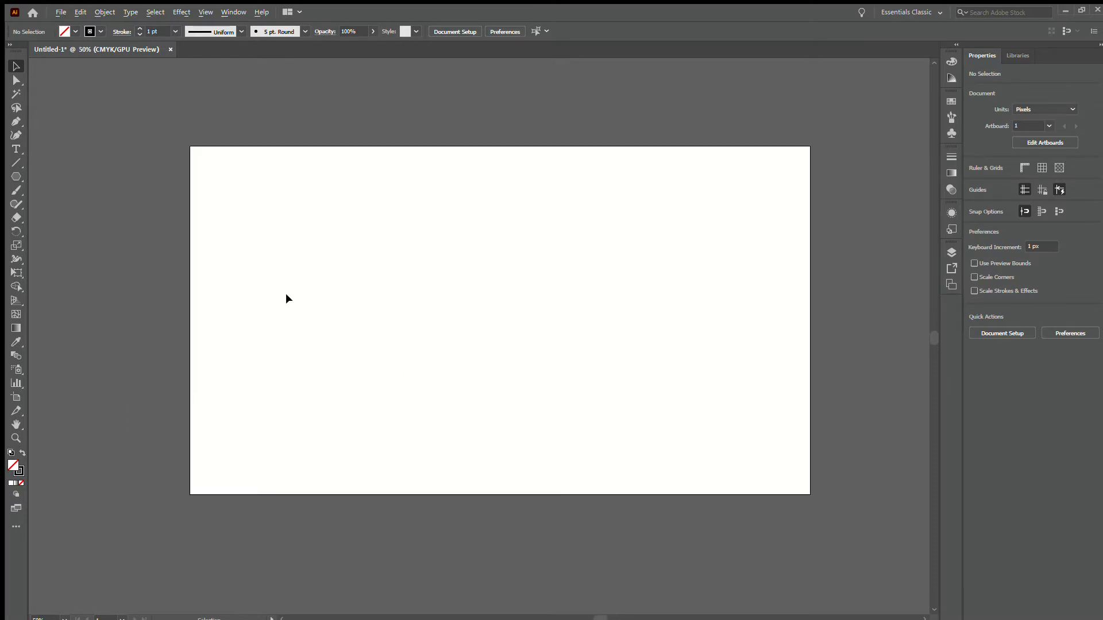
pyautogui.moveTo(381, 285); pyautogui.dragTo(321, 282)
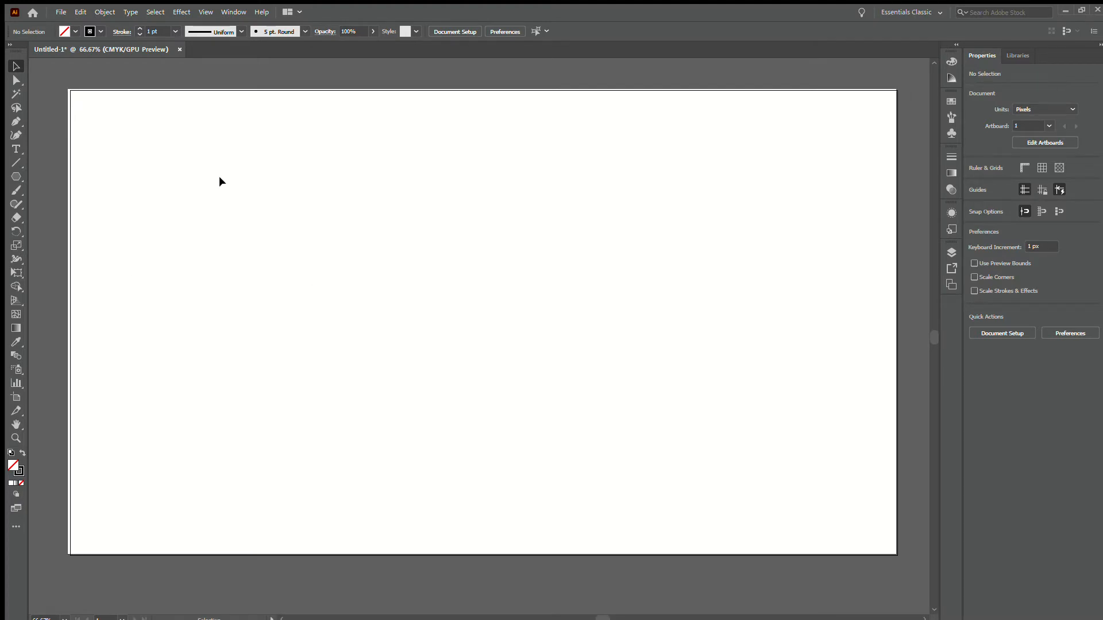
# Place a triangle about 87 by 75 px on the artboard with the Polygon tool
pyautogui.click(10, 174)
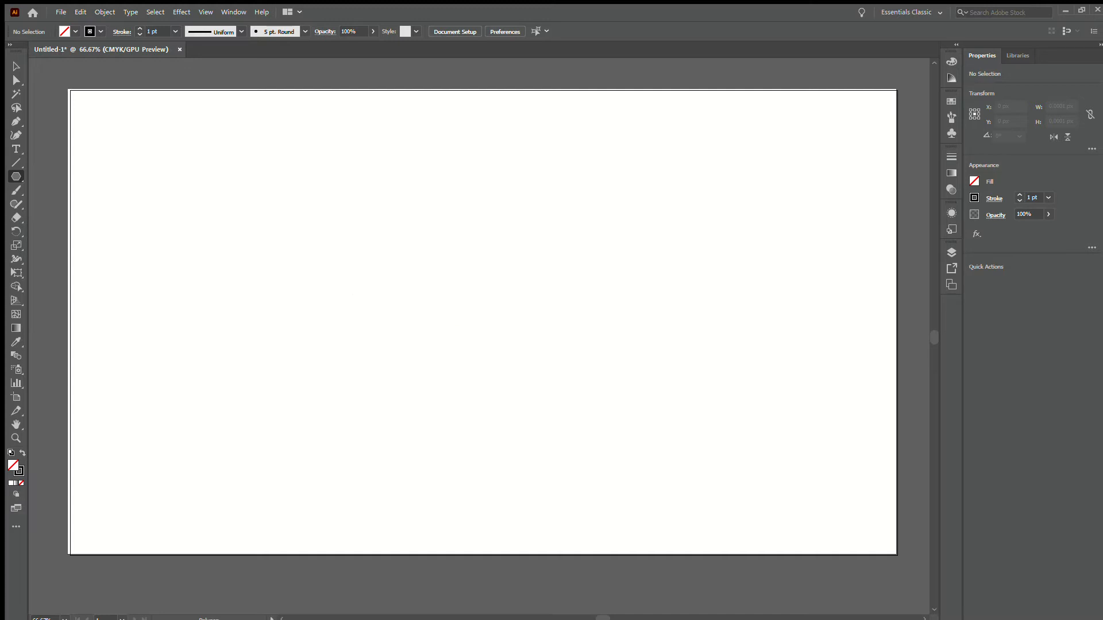
pyautogui.click(459, 316)
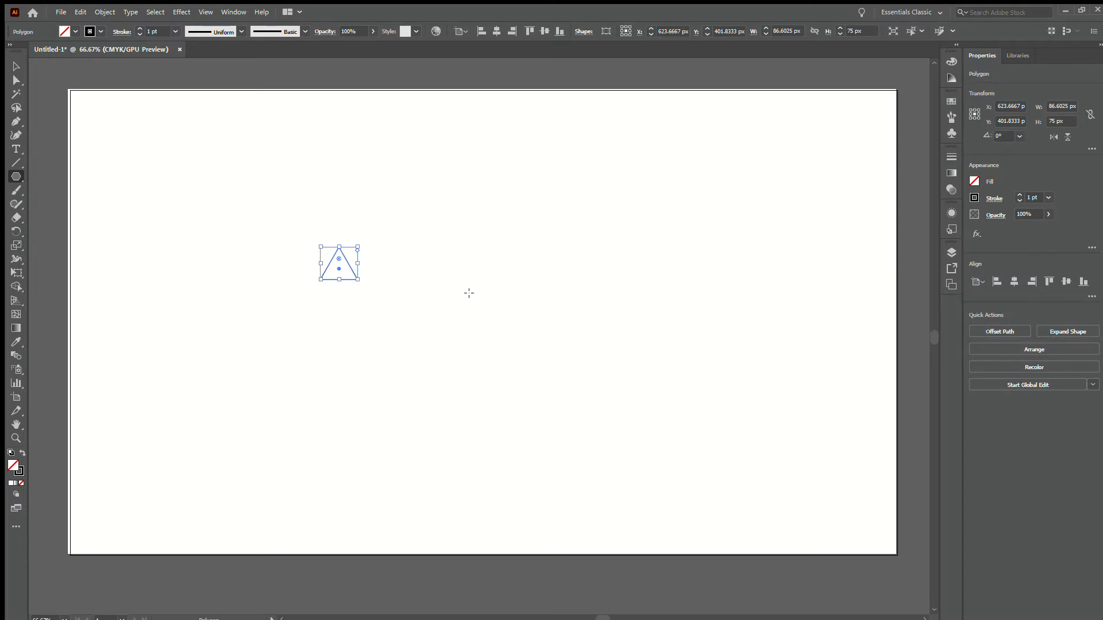
pyautogui.press('v')
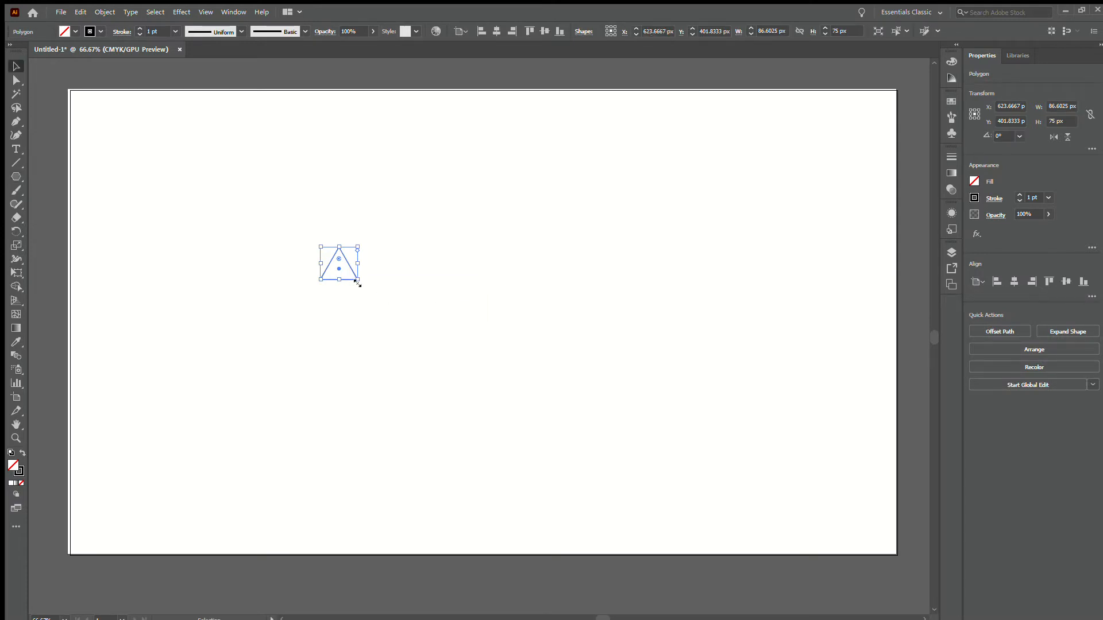
# Enlarge the triangle proportionally to about 389 by 337 px and move it near the artboard's centre
pyautogui.moveTo(357, 281); pyautogui.dragTo(487, 392)
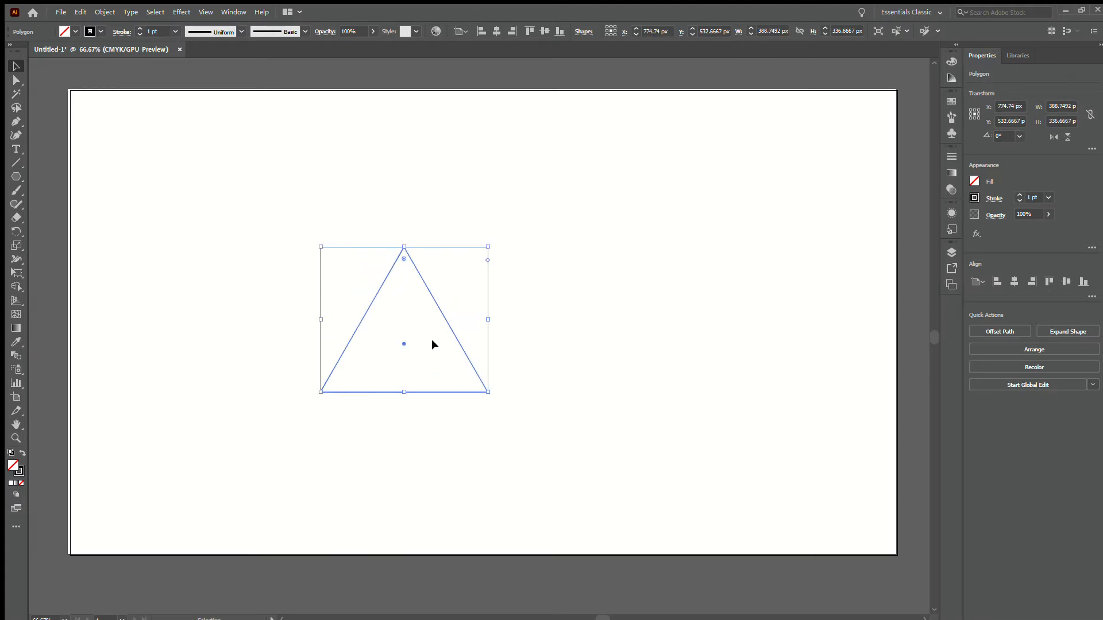
pyautogui.moveTo(450, 332); pyautogui.dragTo(511, 314)
pyautogui.click(513, 313)
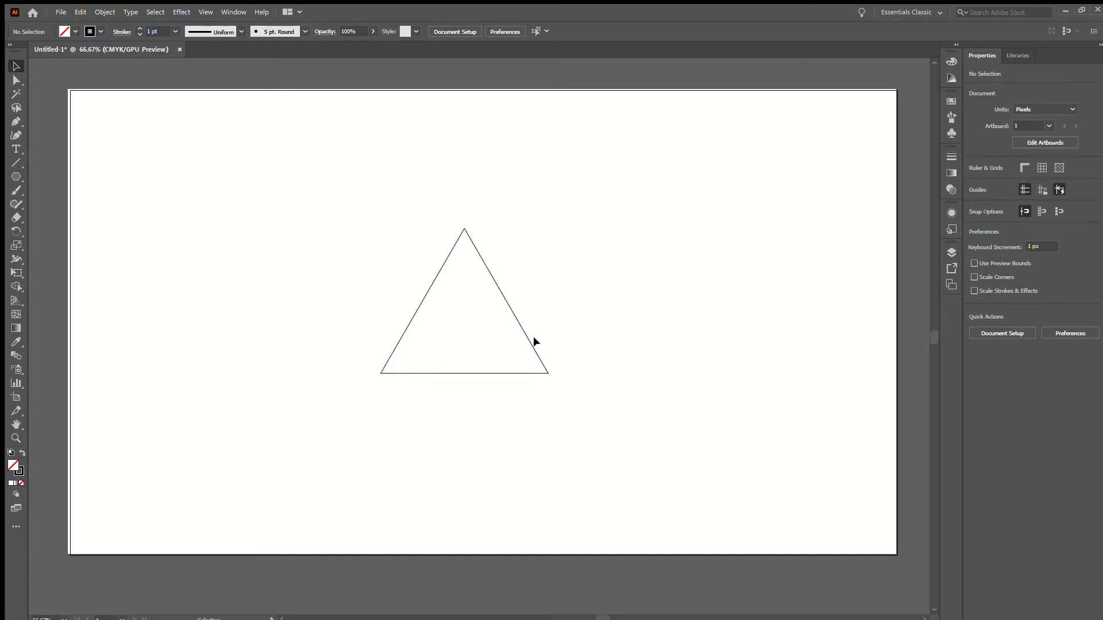
# Try a blue outline on the triangle, and settle on yellow as its stroke colour
pyautogui.click(491, 283)
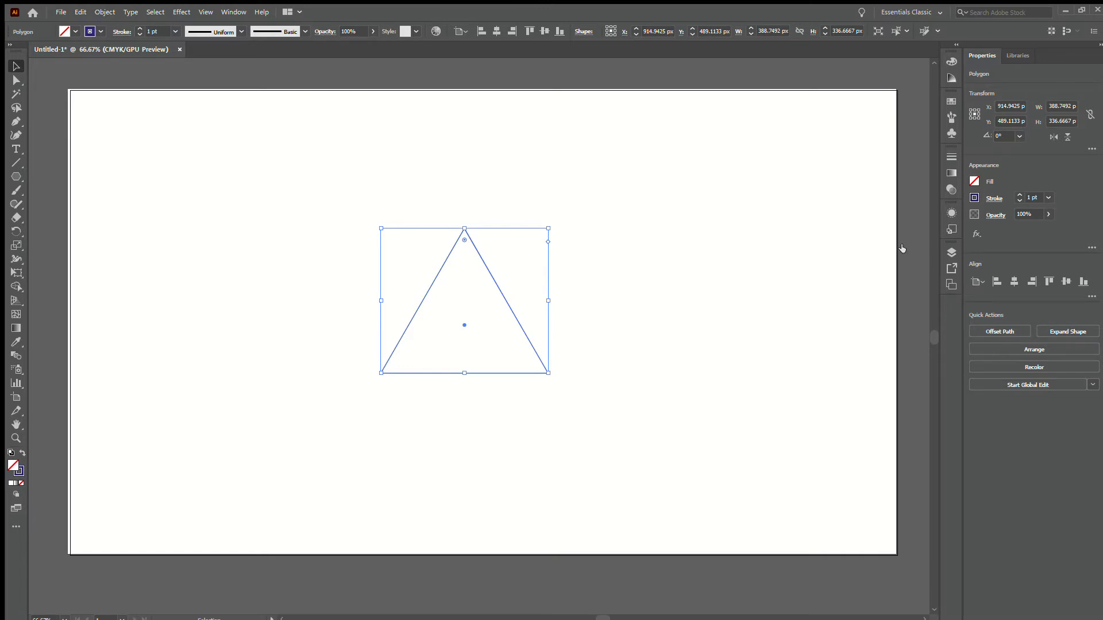
pyautogui.click(602, 289)
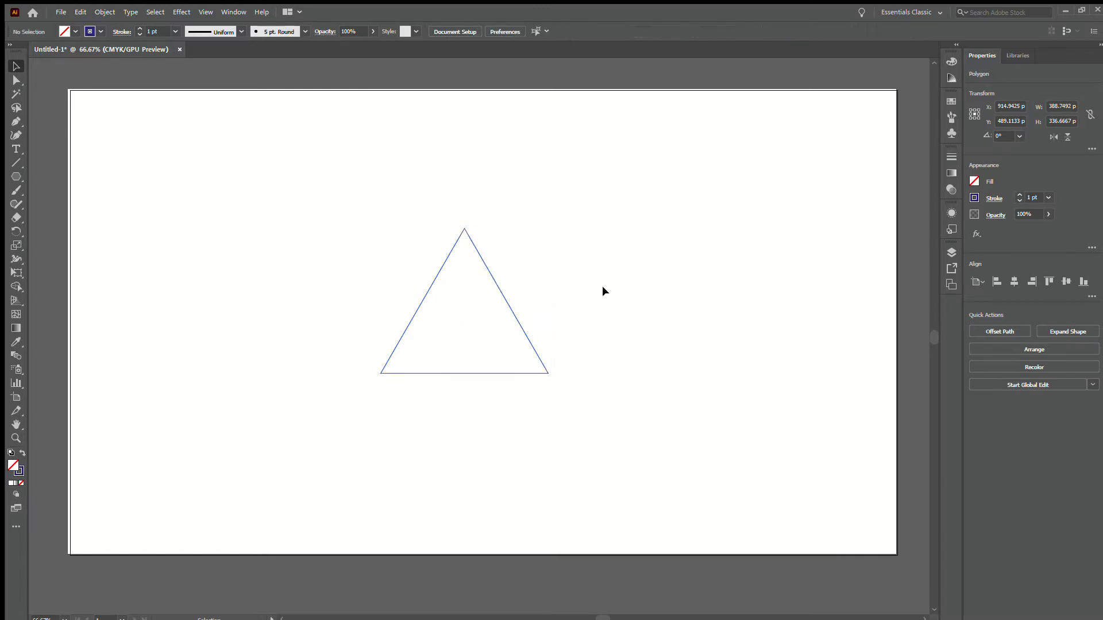
pyautogui.click(510, 308)
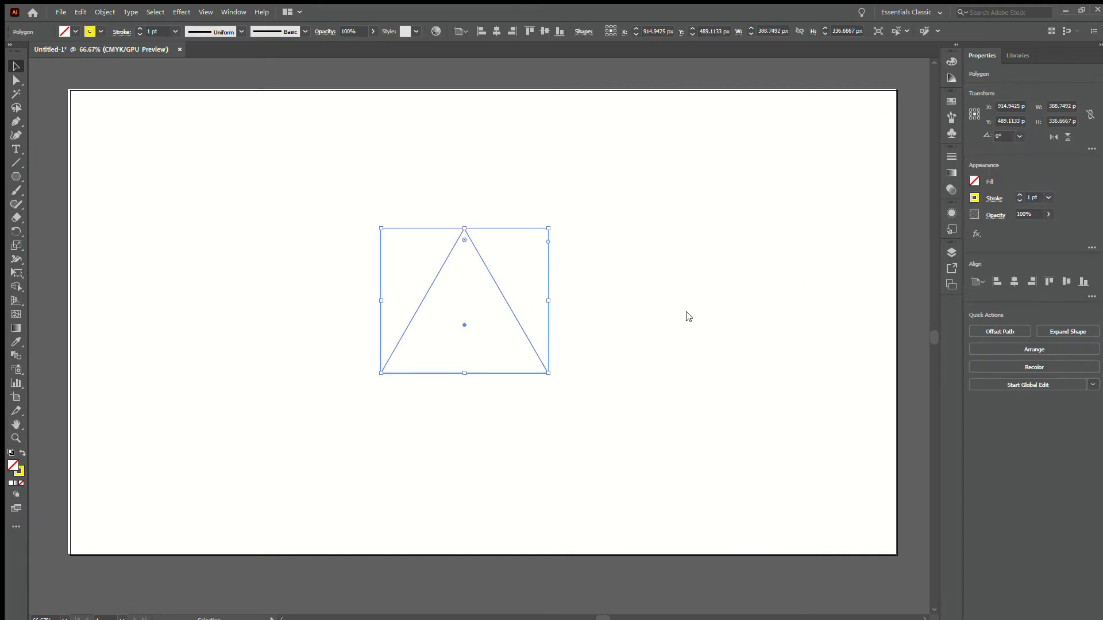
pyautogui.click(619, 323)
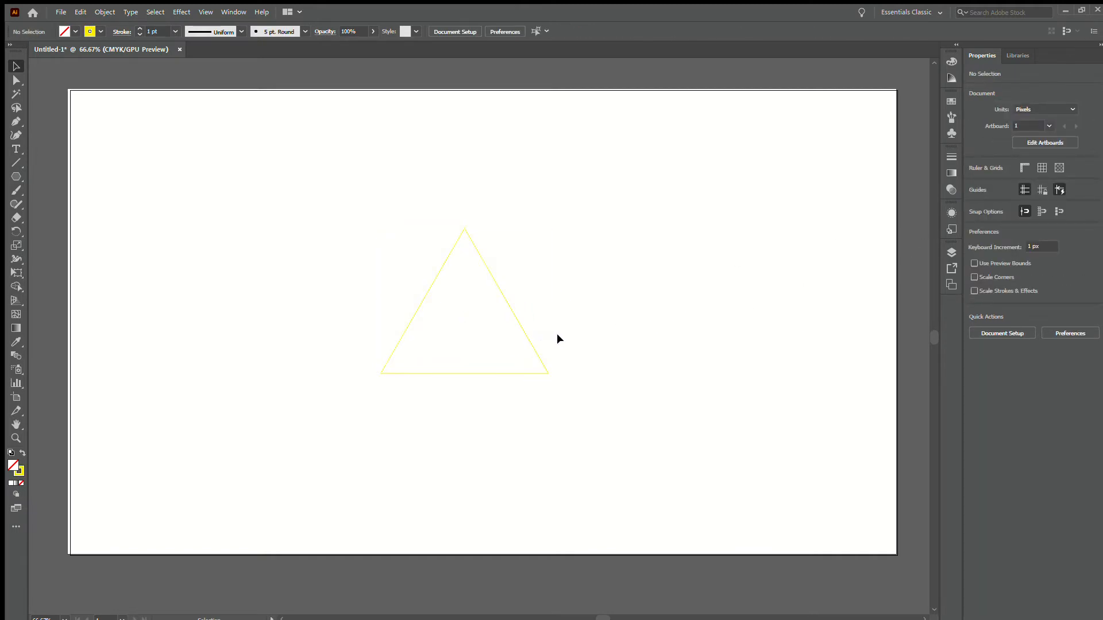
# Increase the yellow triangle's stroke weight to 10 pt
pyautogui.scroll(1, 521, 348)
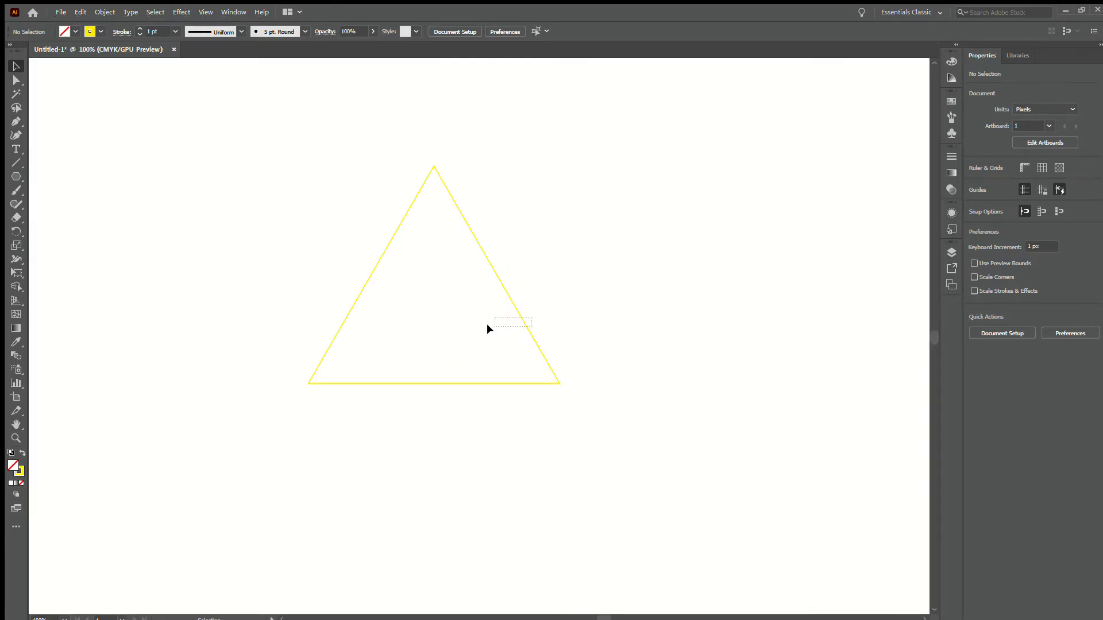
pyautogui.moveTo(487, 326); pyautogui.dragTo(488, 327)
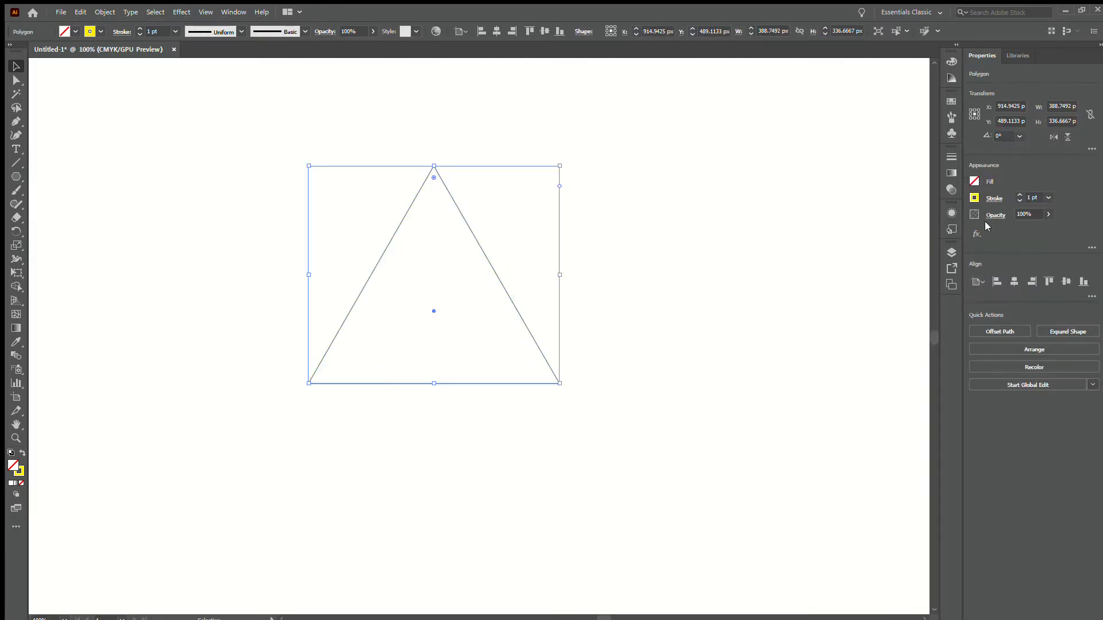
pyautogui.click(1019, 195)
pyautogui.click(1018, 194)
pyautogui.click(1018, 194)
pyautogui.click(1018, 194)
pyautogui.click(1019, 195)
pyautogui.click(1019, 195)
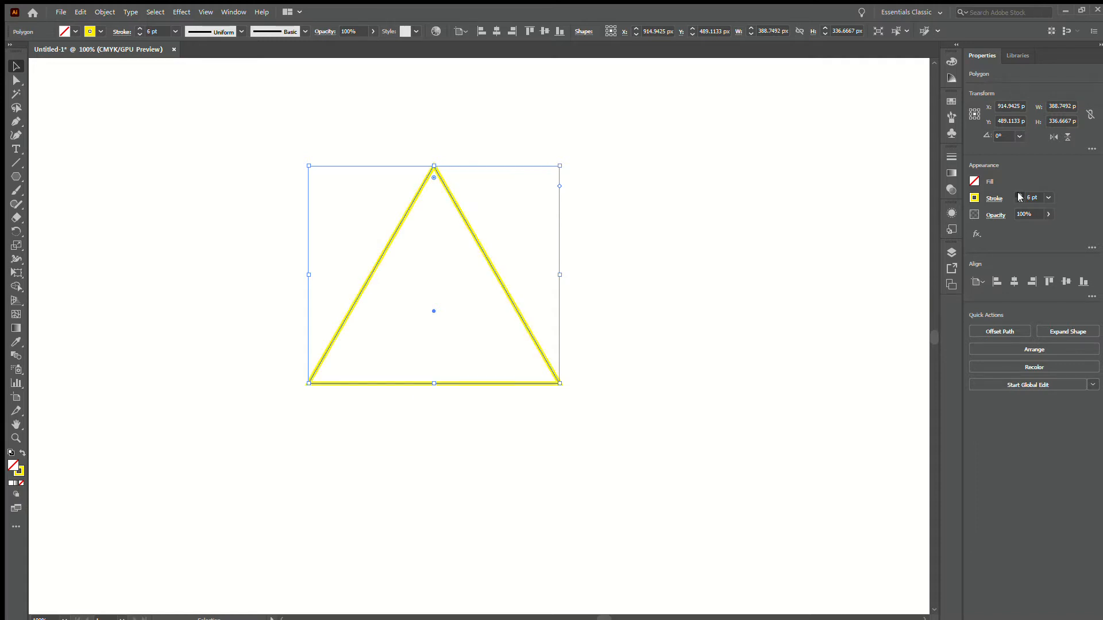
pyautogui.click(1018, 194)
pyautogui.click(1019, 194)
pyautogui.click(566, 315)
pyautogui.click(515, 306)
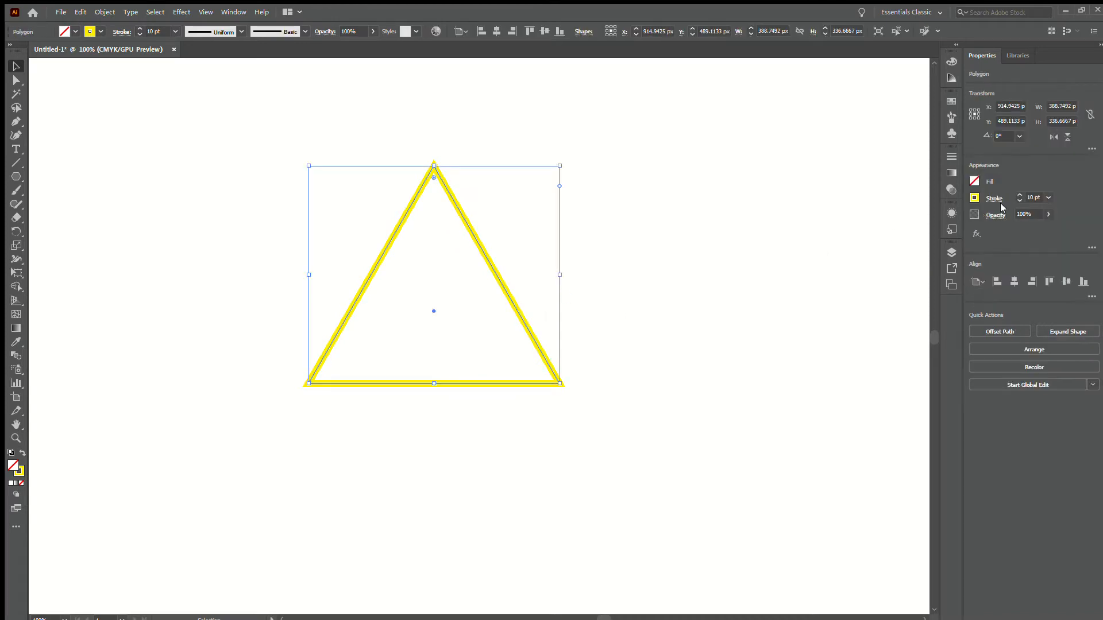
# Reduce the triangle's outline and set its stroke weight to 4 pt
pyautogui.click(1019, 201)
pyautogui.click(1019, 201)
pyautogui.click(1019, 200)
pyautogui.click(1018, 201)
pyautogui.click(1019, 200)
pyautogui.click(1019, 201)
pyautogui.click(1019, 200)
pyautogui.click(1019, 200)
pyautogui.click(1019, 200)
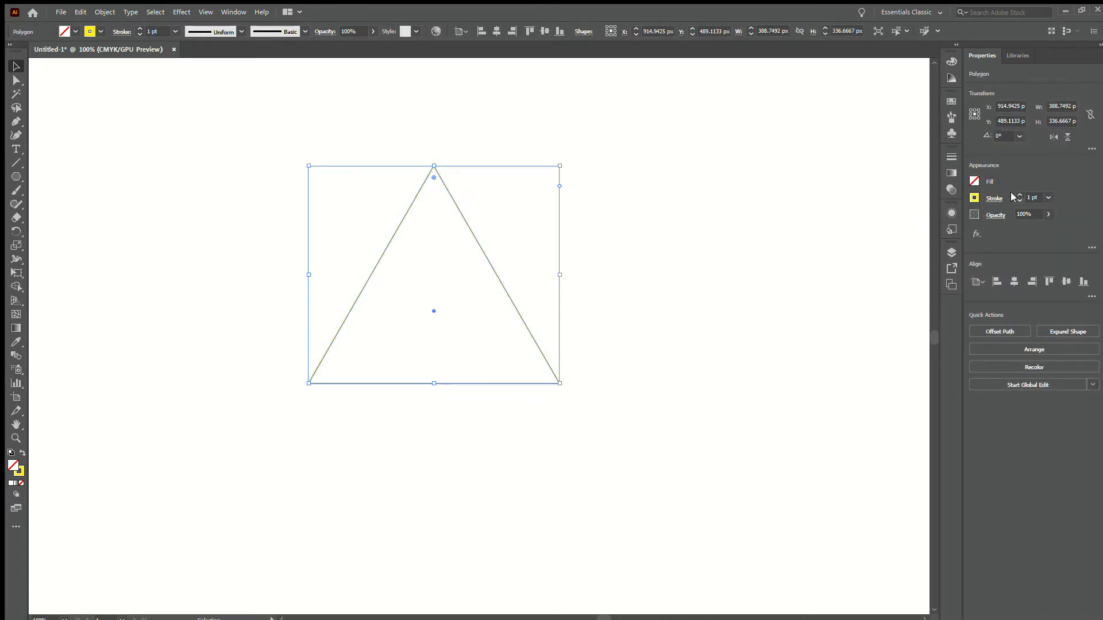
pyautogui.click(1019, 194)
pyautogui.click(1019, 194)
pyautogui.click(1019, 194)
pyautogui.click(688, 229)
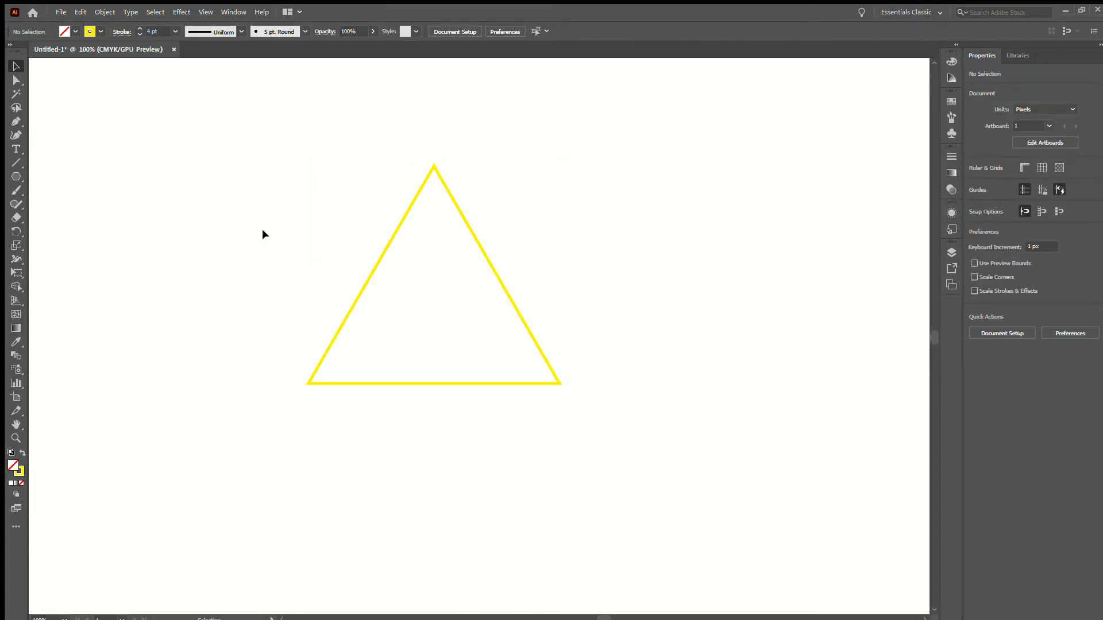
# Fill the yellow-outlined triangle with black
pyautogui.click(375, 265)
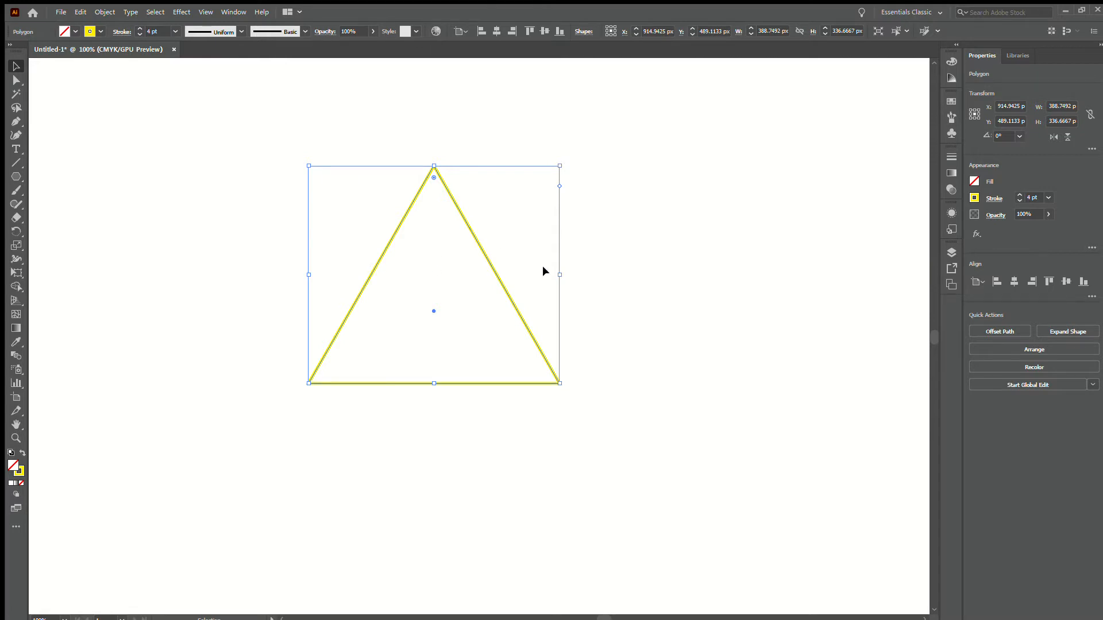
pyautogui.moveTo(207, 172); pyautogui.dragTo(663, 318)
pyautogui.hotkey('ctrl', 'z')
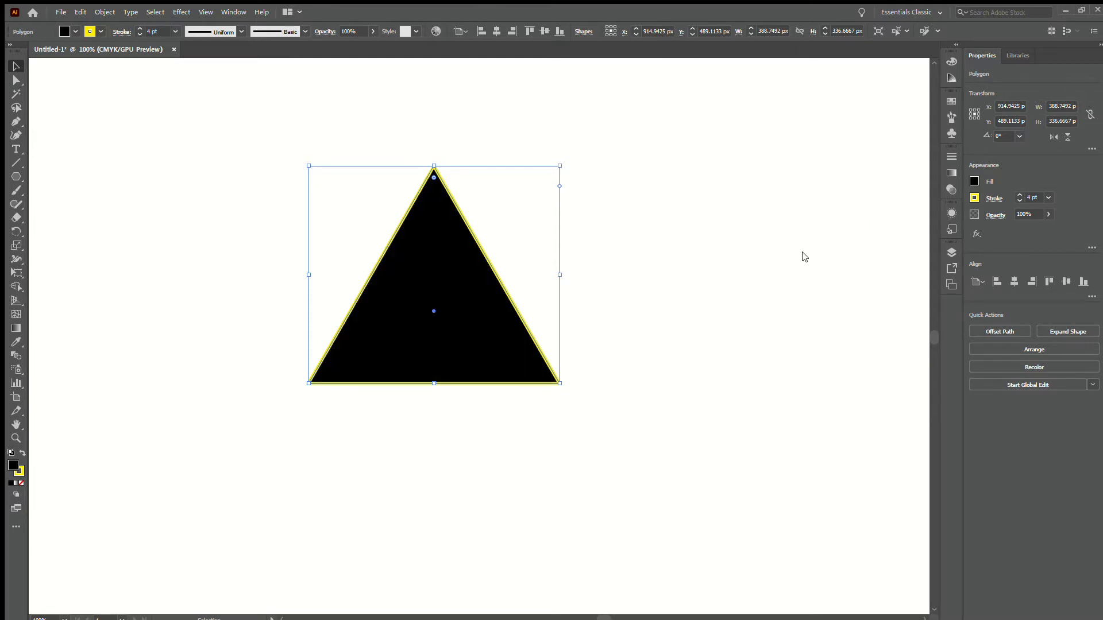
pyautogui.click(636, 282)
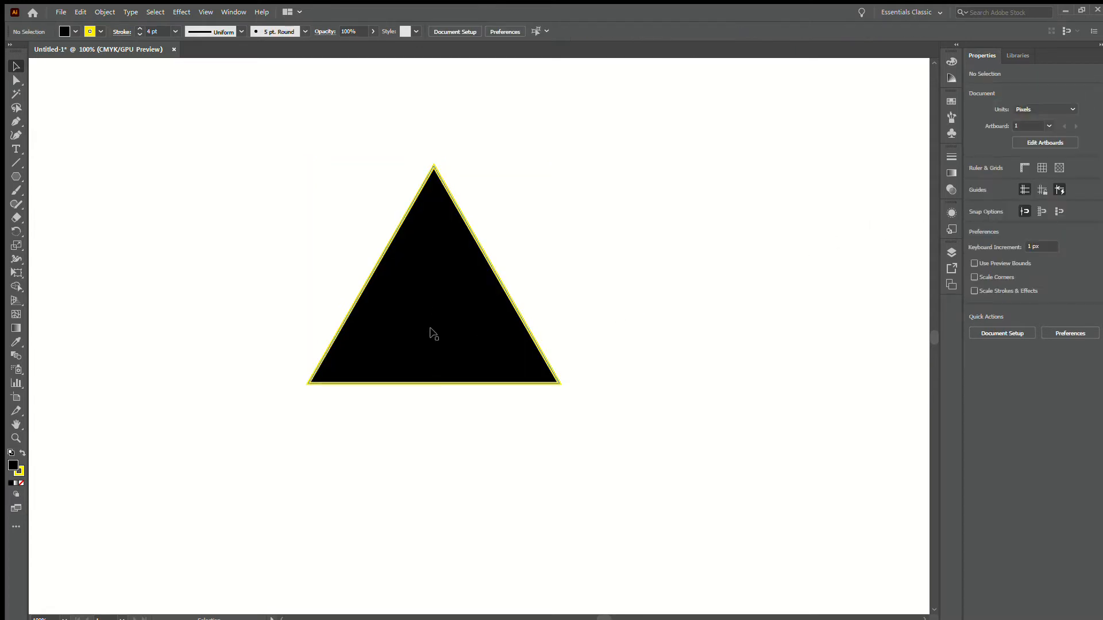
# Try several sampled fill colours on the triangle, including green and dark blue, ending on light blue
pyautogui.moveTo(222, 216); pyautogui.dragTo(492, 320)
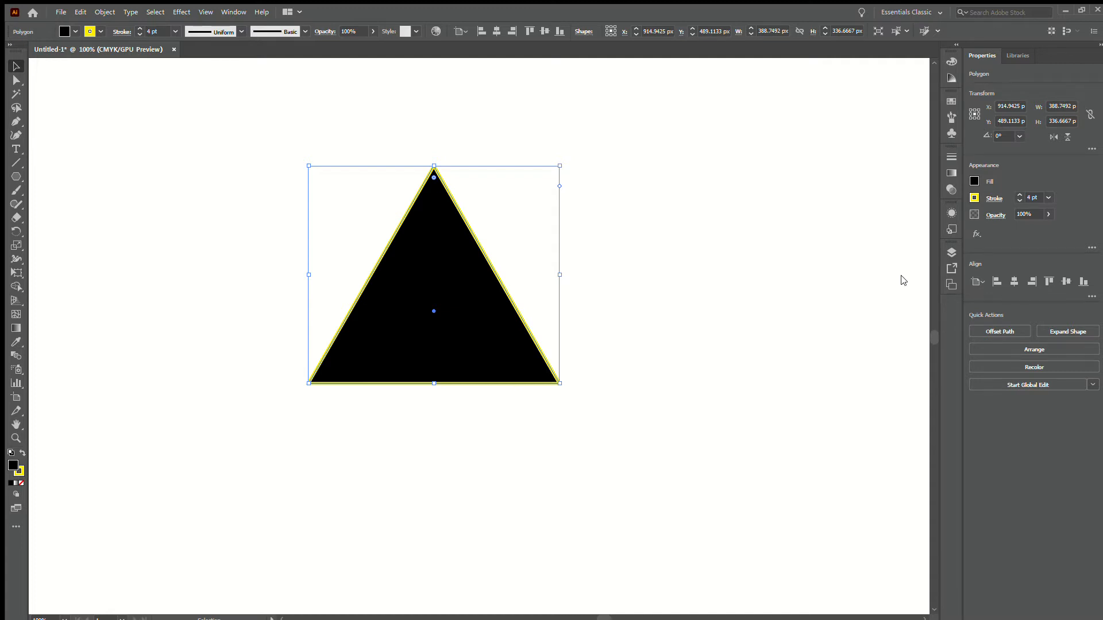
pyautogui.press('i')
pyautogui.click(871, 310)
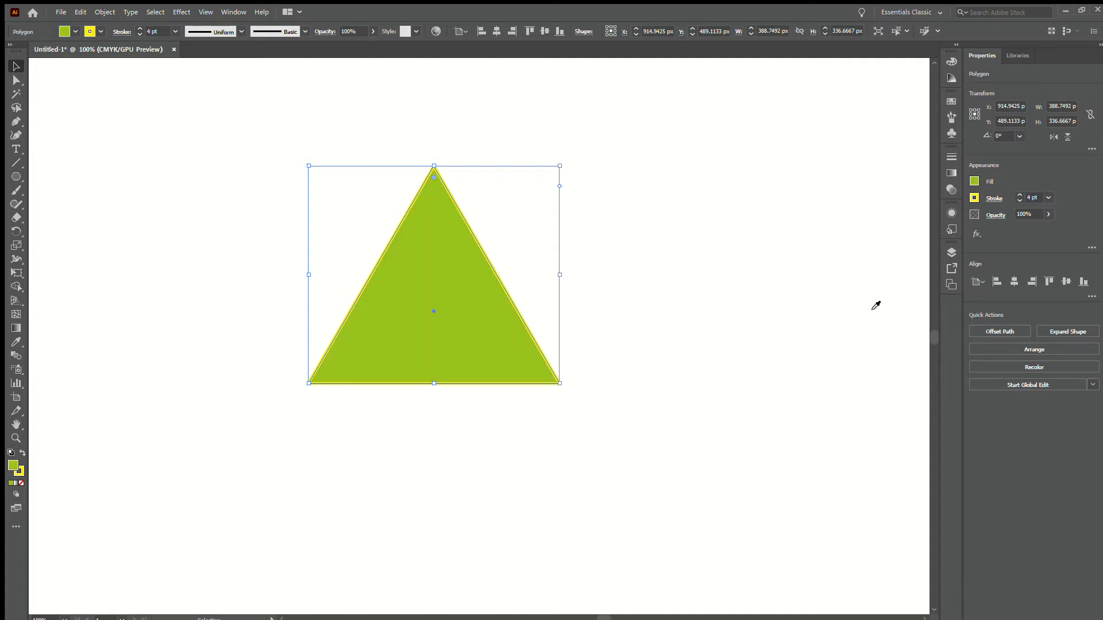
pyautogui.click(888, 311)
pyautogui.click(921, 309)
pyautogui.click(940, 309)
pyautogui.click(907, 310)
pyautogui.click(913, 307)
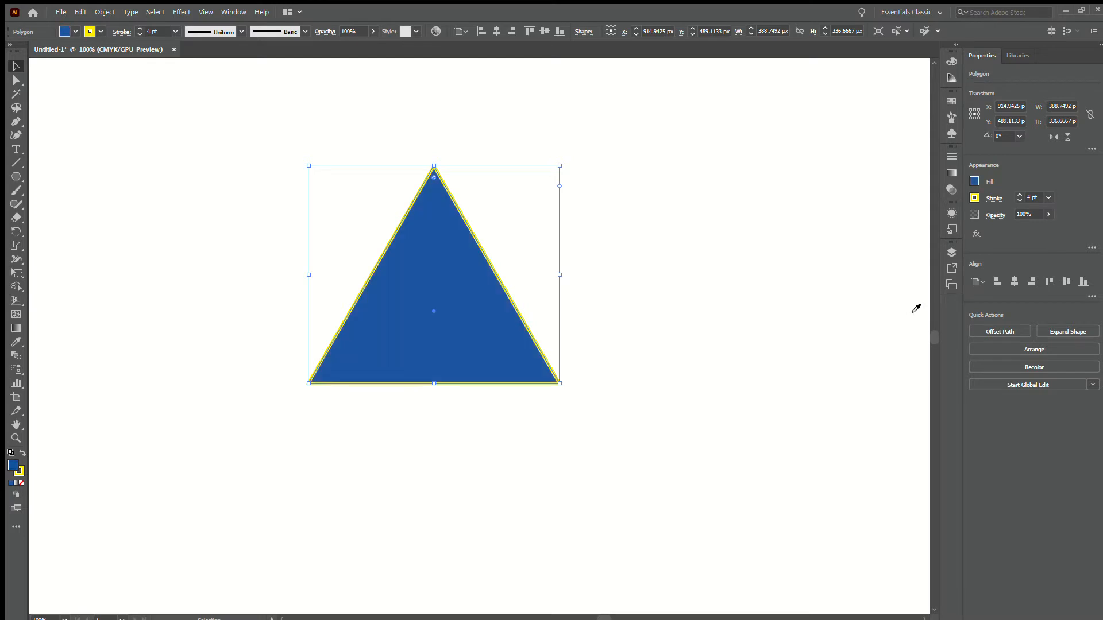
pyautogui.click(908, 308)
pyautogui.click(903, 308)
pyautogui.click(914, 303)
pyautogui.click(906, 301)
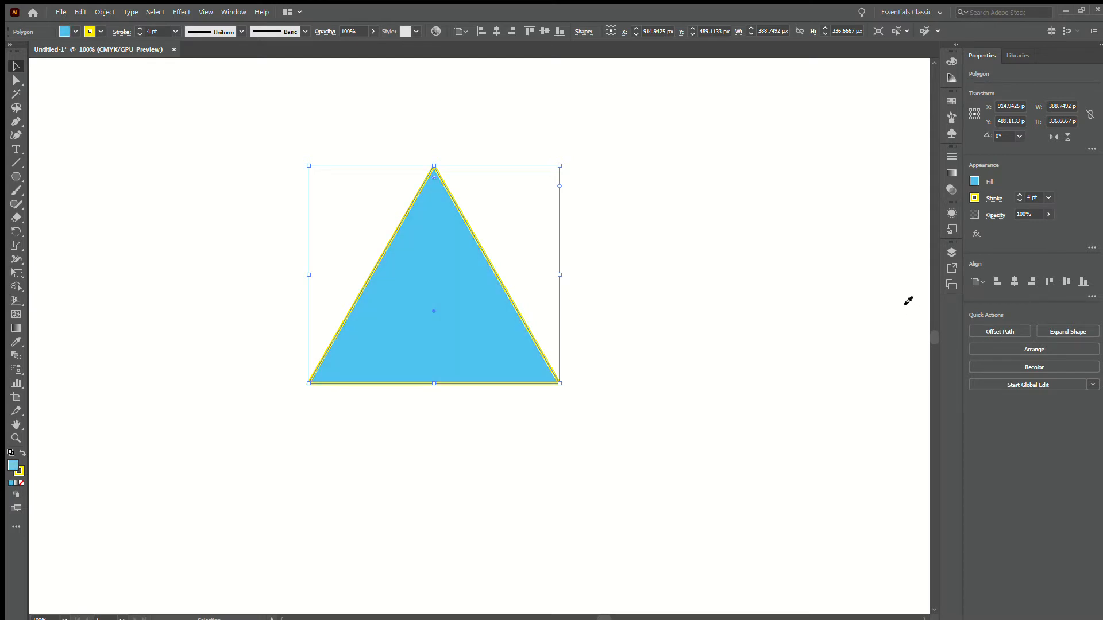
pyautogui.click(907, 301)
pyautogui.click(910, 300)
pyautogui.click(913, 300)
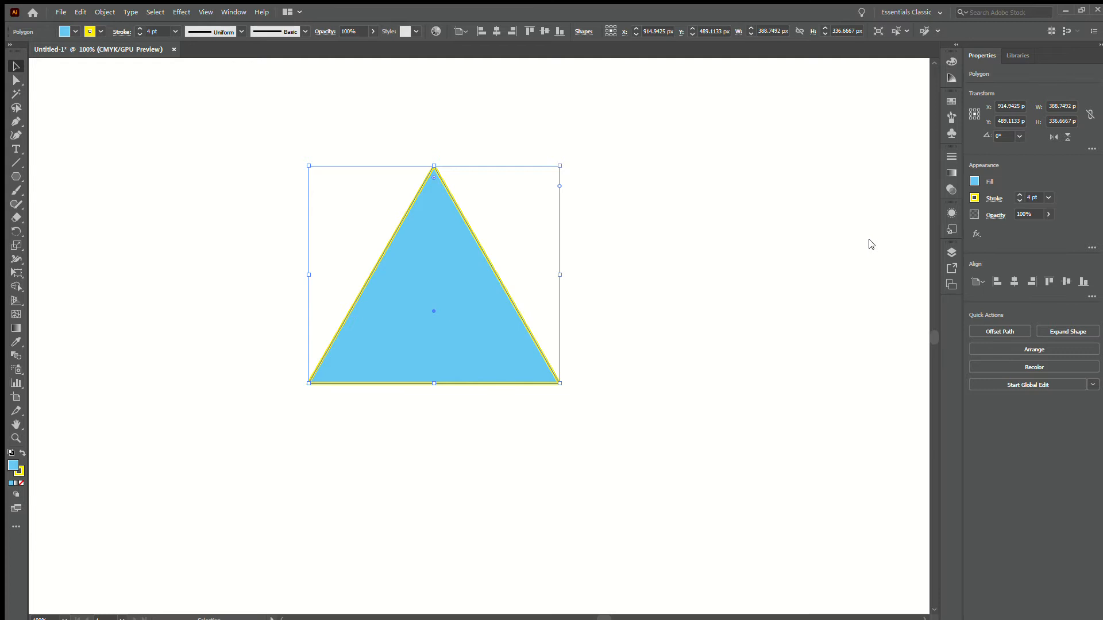
# Change the triangle's fill to a sampled lime green, keeping the yellow outline
pyautogui.click(856, 309)
pyautogui.click(866, 310)
pyautogui.click(873, 304)
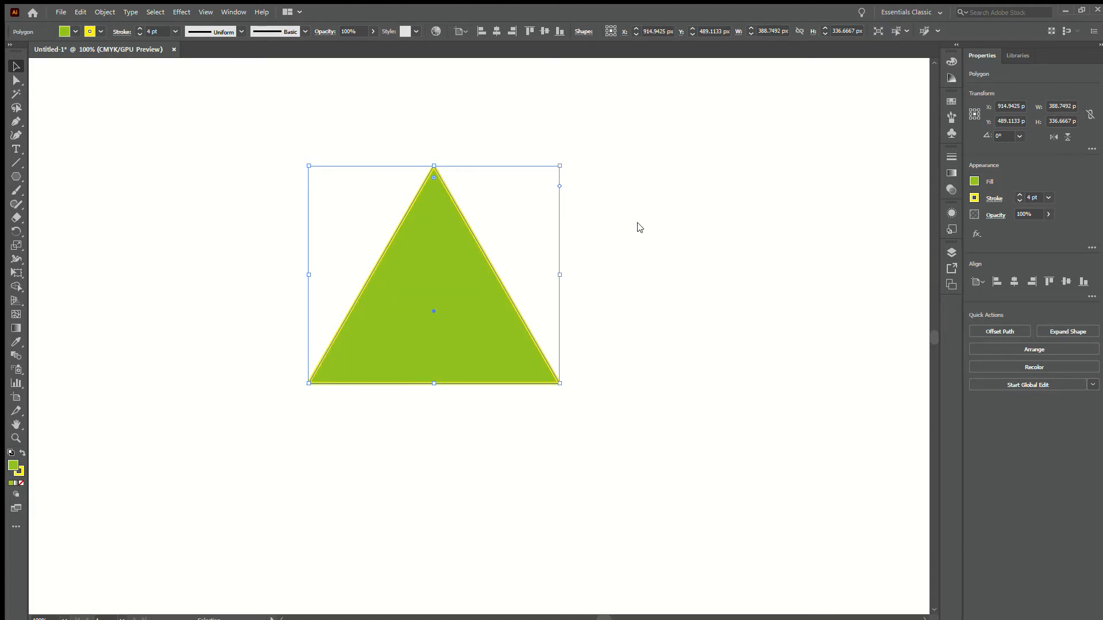
pyautogui.click(207, 239)
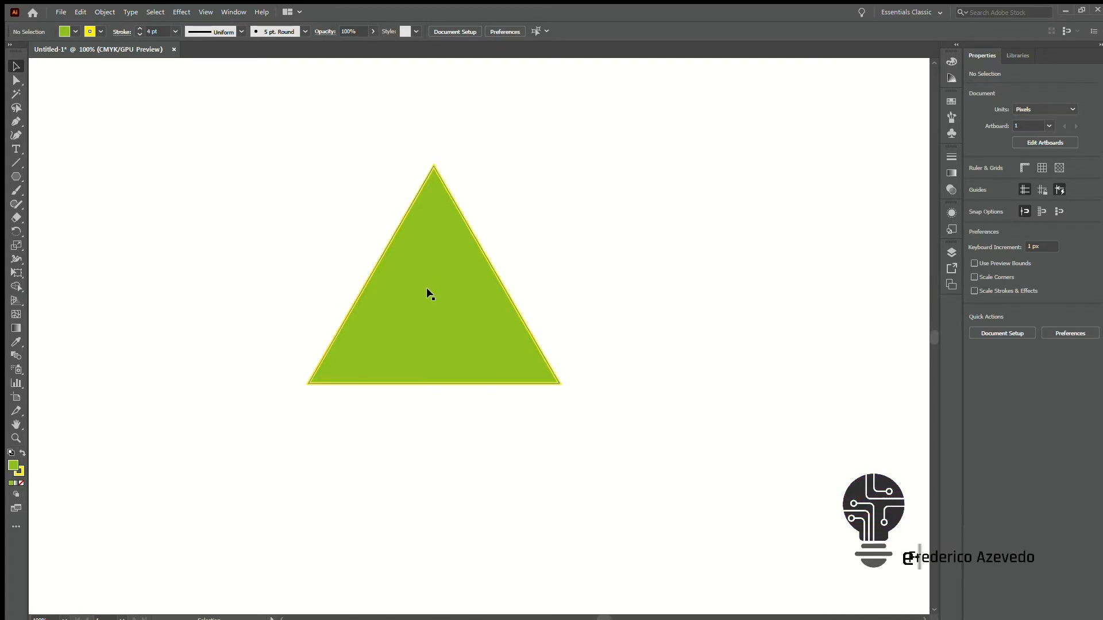
# Move the green triangle to the right and place a duplicate of it level to its left
pyautogui.moveTo(427, 288); pyautogui.dragTo(629, 271)
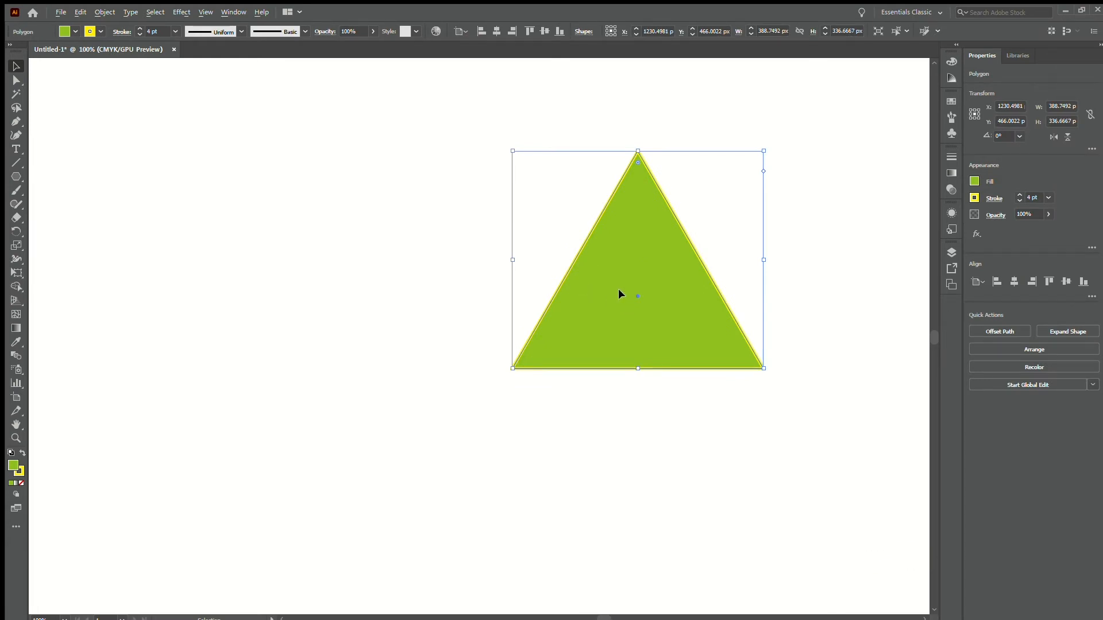
pyautogui.moveTo(619, 288); pyautogui.dragTo(235, 288)
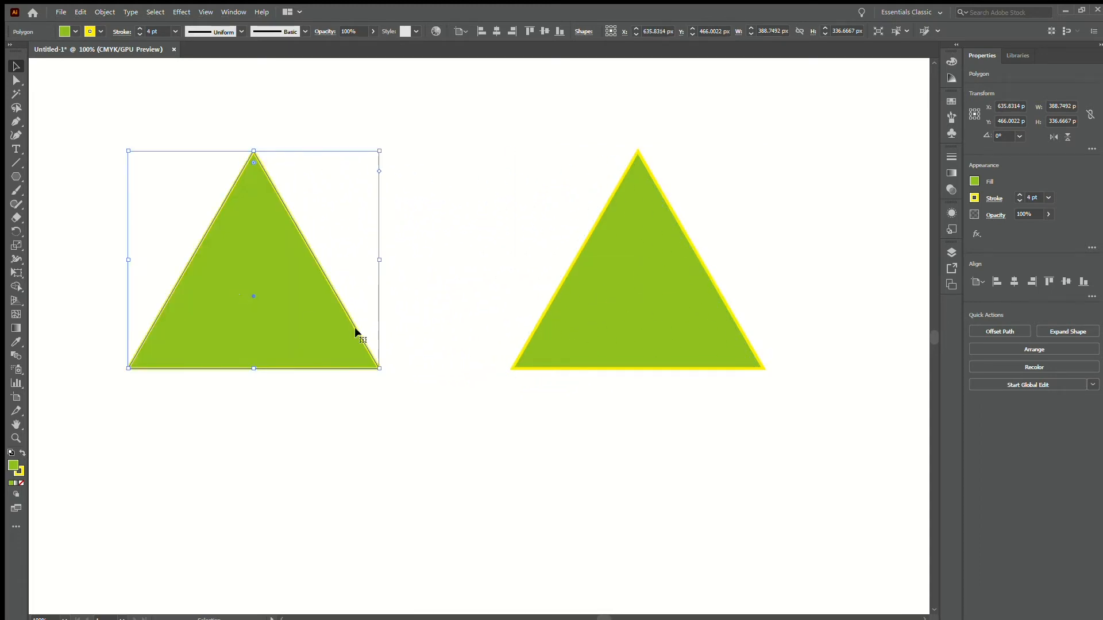
# Change the left triangle's fill to a medium blue and deselect it
pyautogui.click(974, 180)
pyautogui.moveTo(914, 308); pyautogui.dragTo(910, 309)
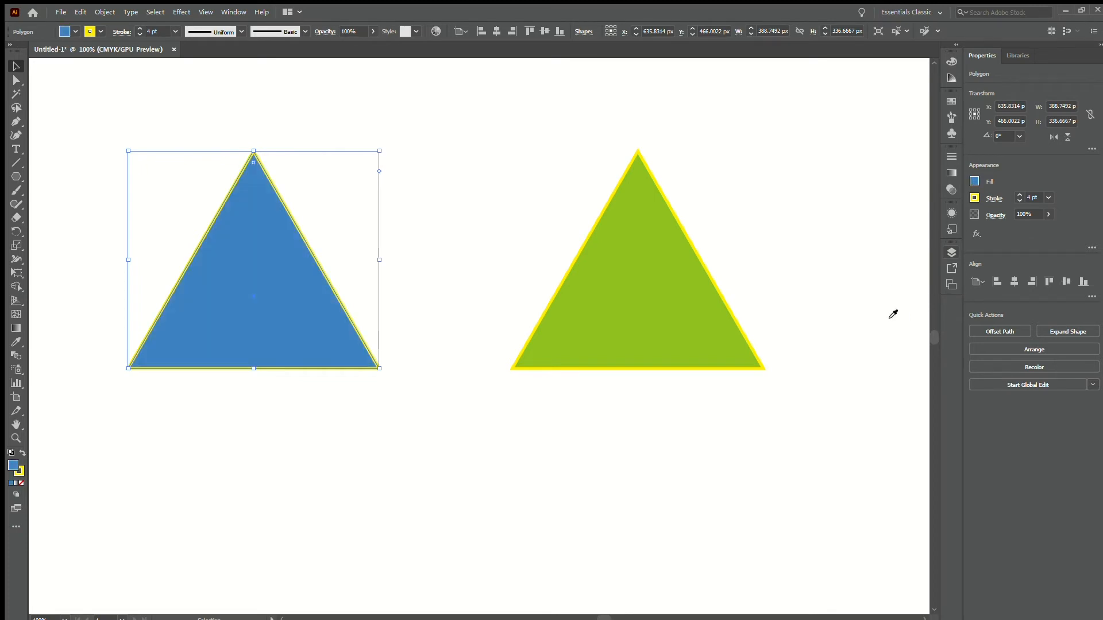
pyautogui.click(357, 397)
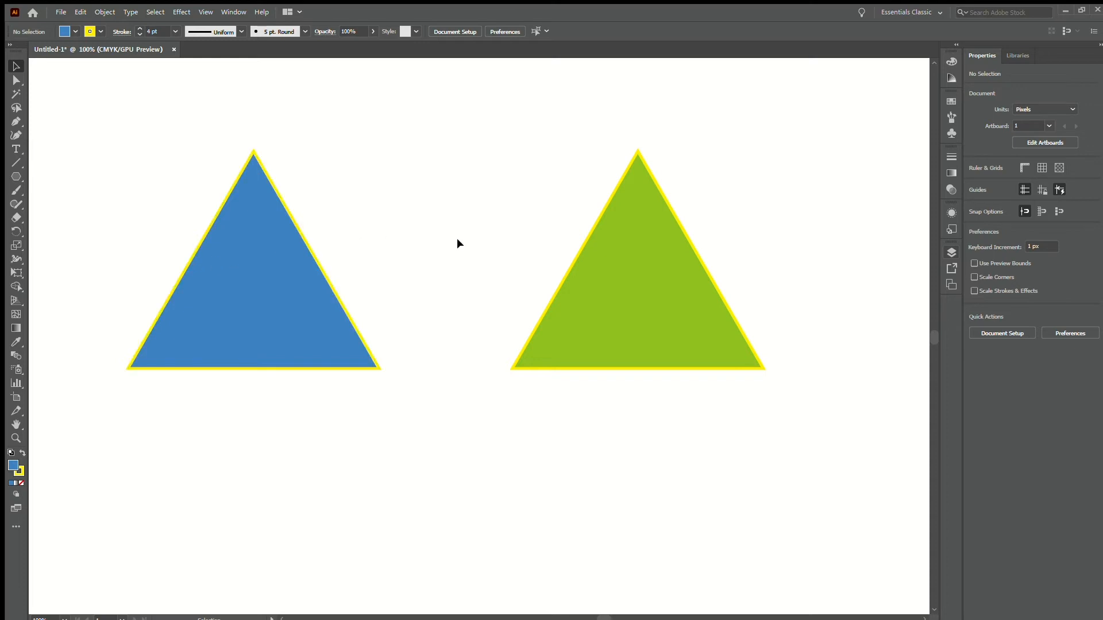
# Copy the blue triangle's appearance onto the green triangle with the Eyedropper
pyautogui.click(676, 326)
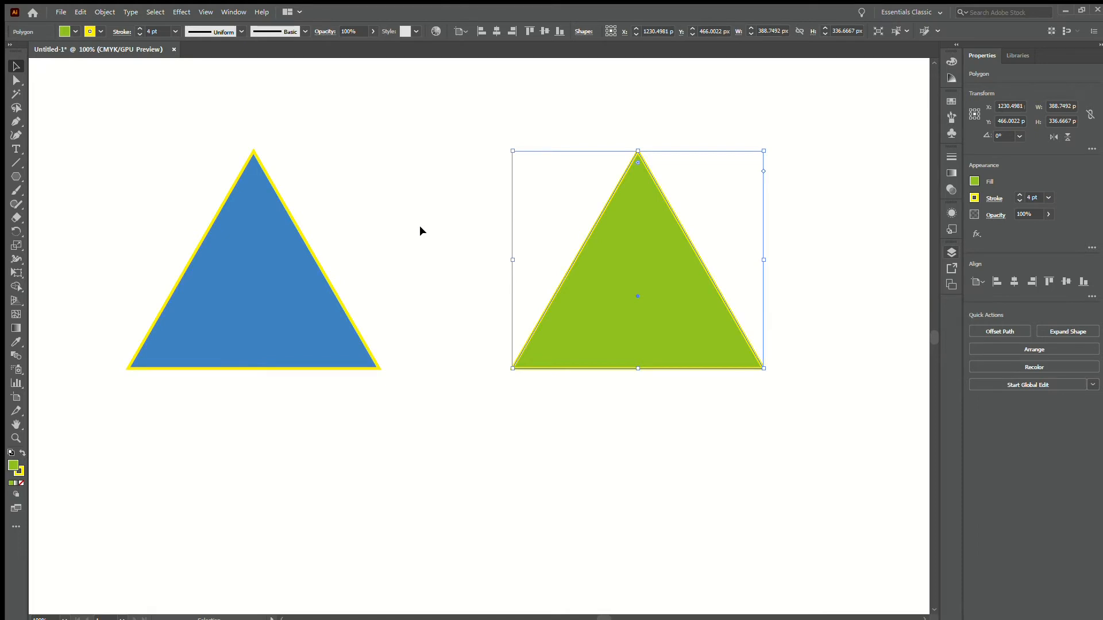
pyautogui.press('i')
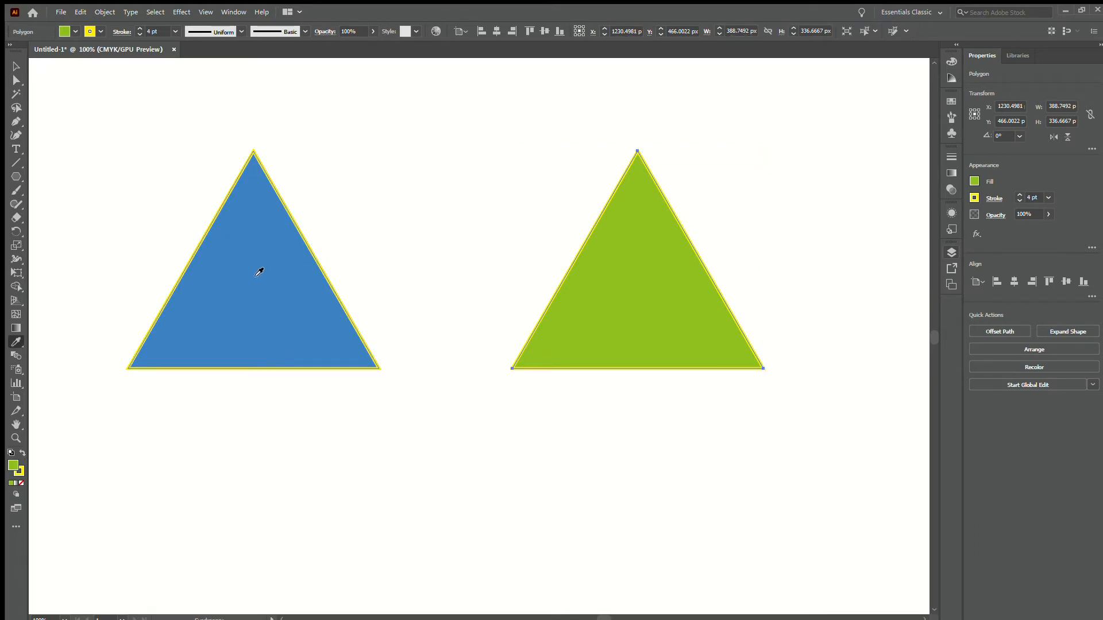
pyautogui.click(219, 271)
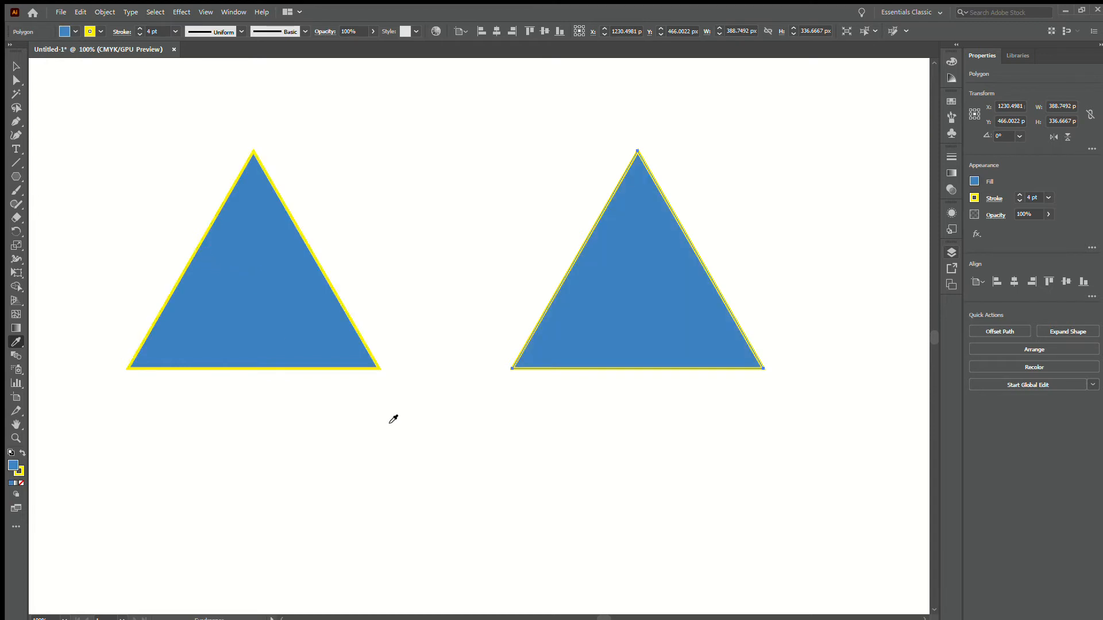
pyautogui.press('v')
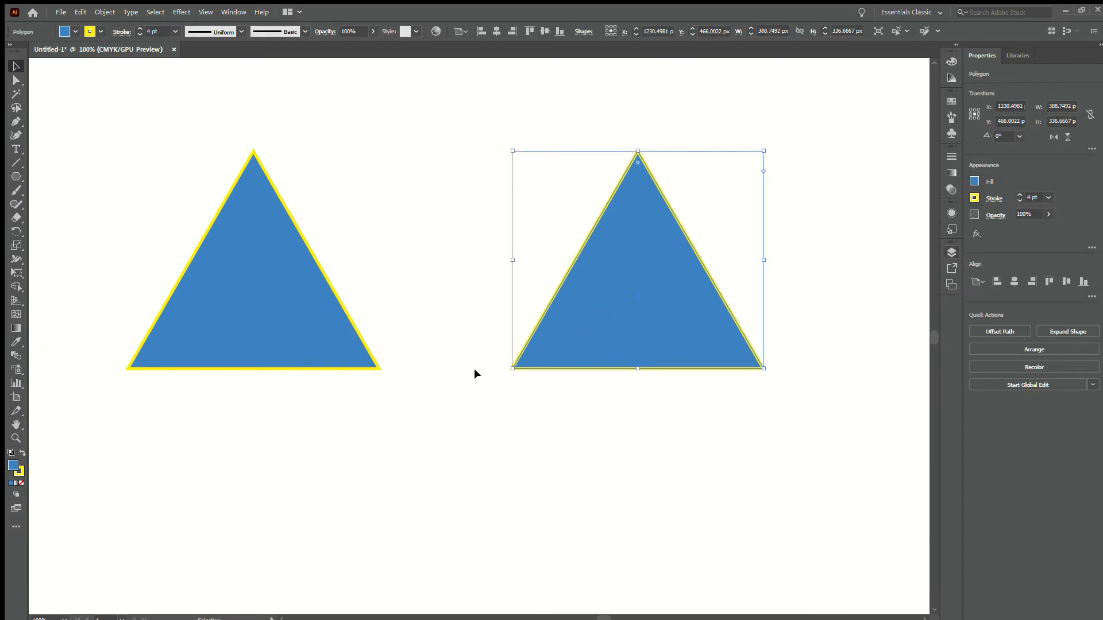
# Sample the blank white artboard onto the right triangle with the Eyedropper, and delete that triangle
pyautogui.press('i')
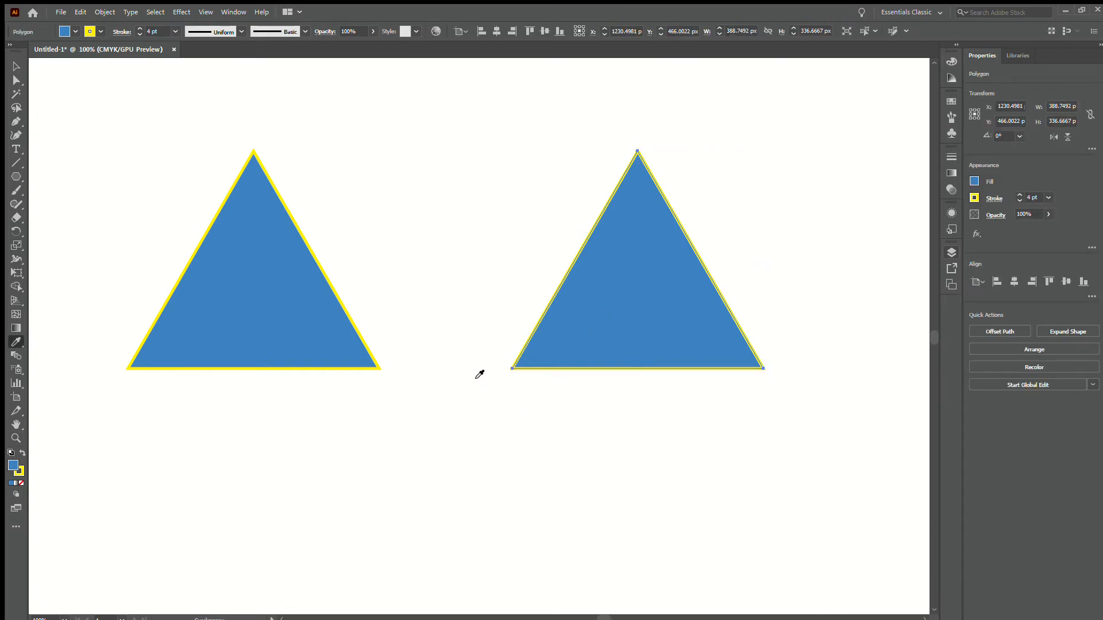
pyautogui.click(377, 179)
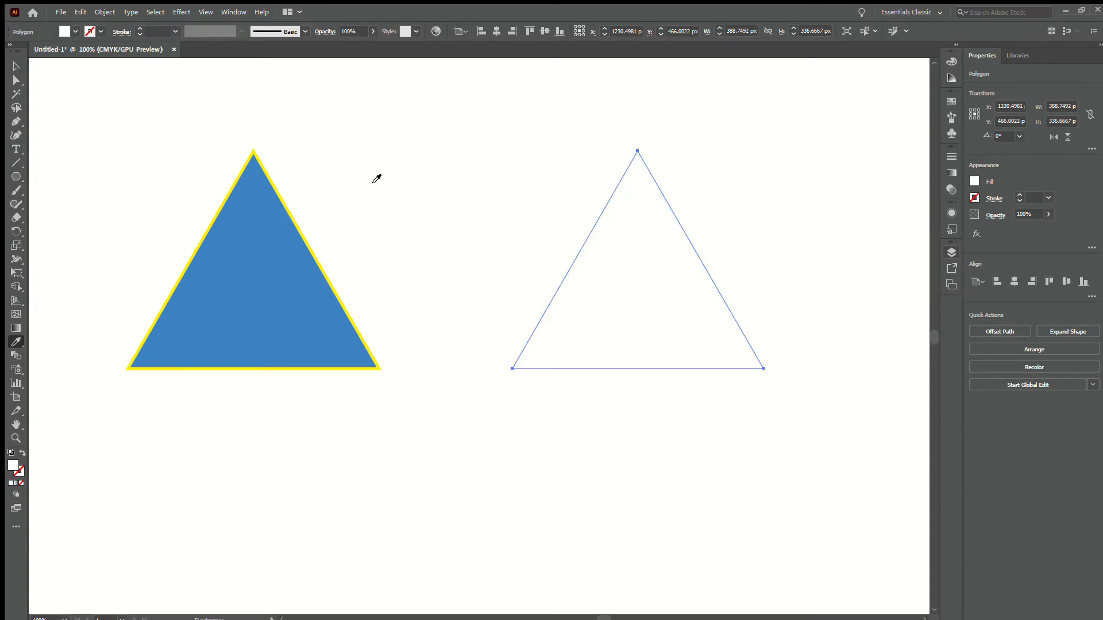
pyautogui.press('v')
pyautogui.click(409, 276)
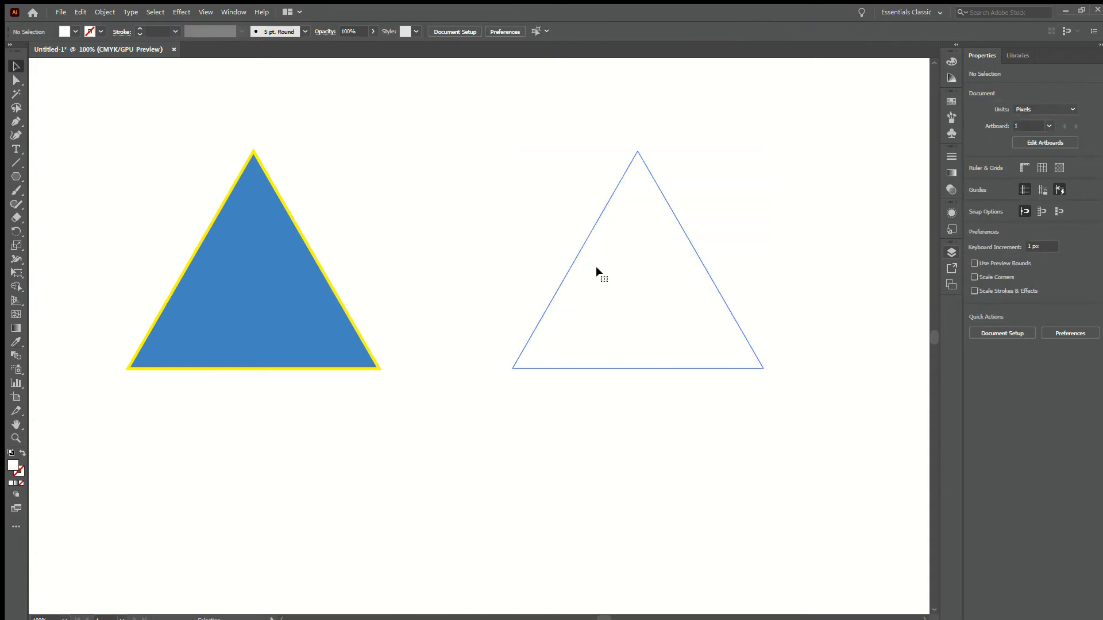
pyautogui.click(577, 275)
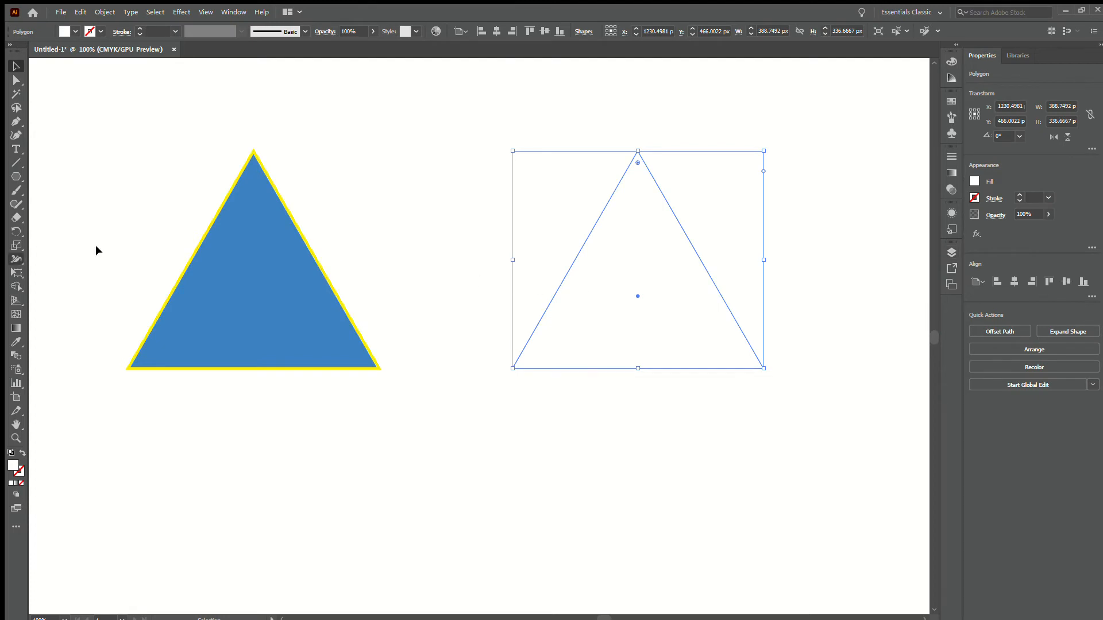
pyautogui.press('Delete')
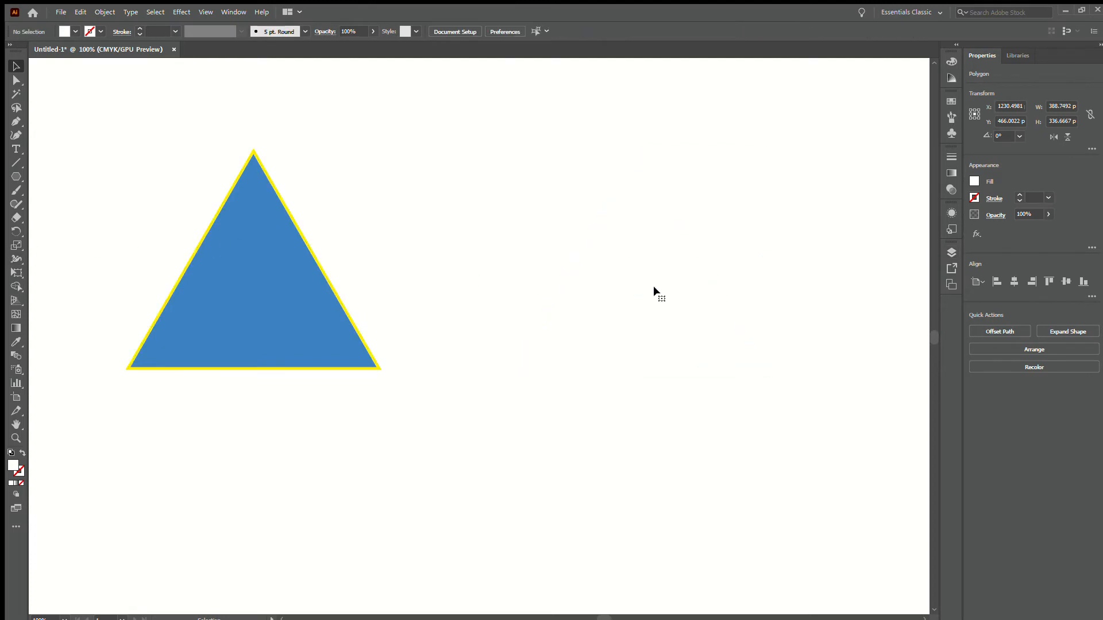
# Apply a linear white-to-black gradient to the remaining blue triangle, keeping its yellow outline
pyautogui.moveTo(377, 290); pyautogui.dragTo(613, 310)
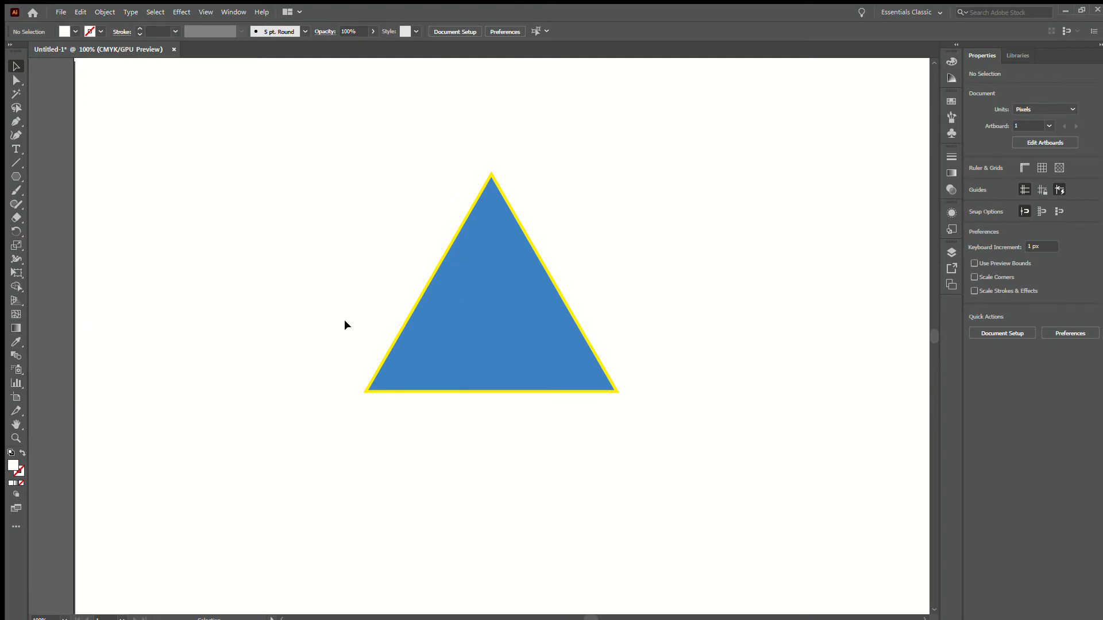
pyautogui.press('g')
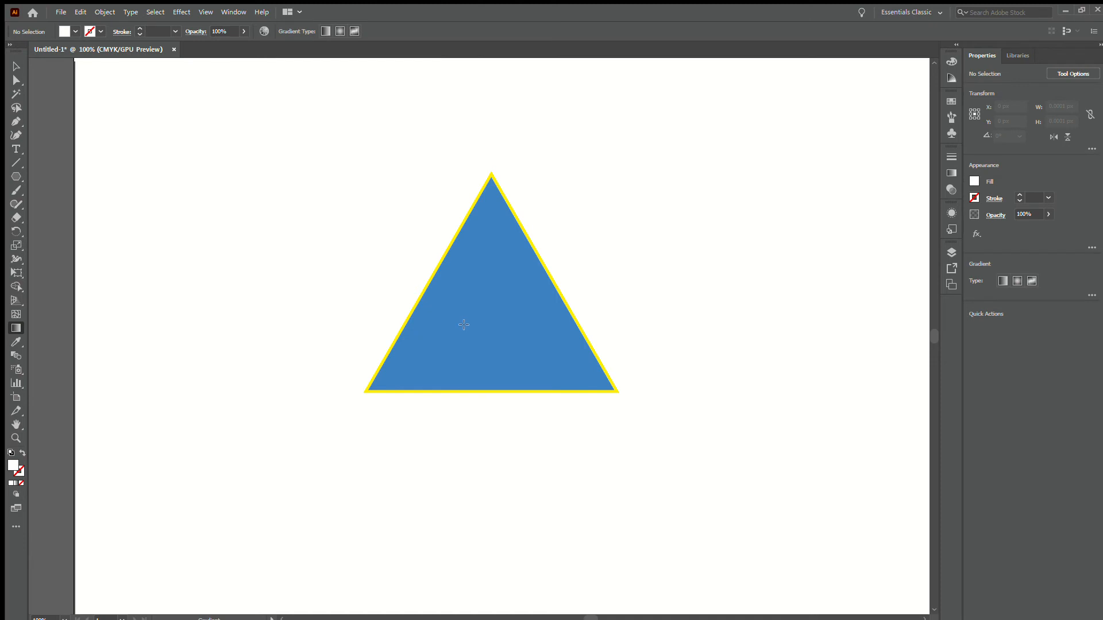
pyautogui.click(464, 325)
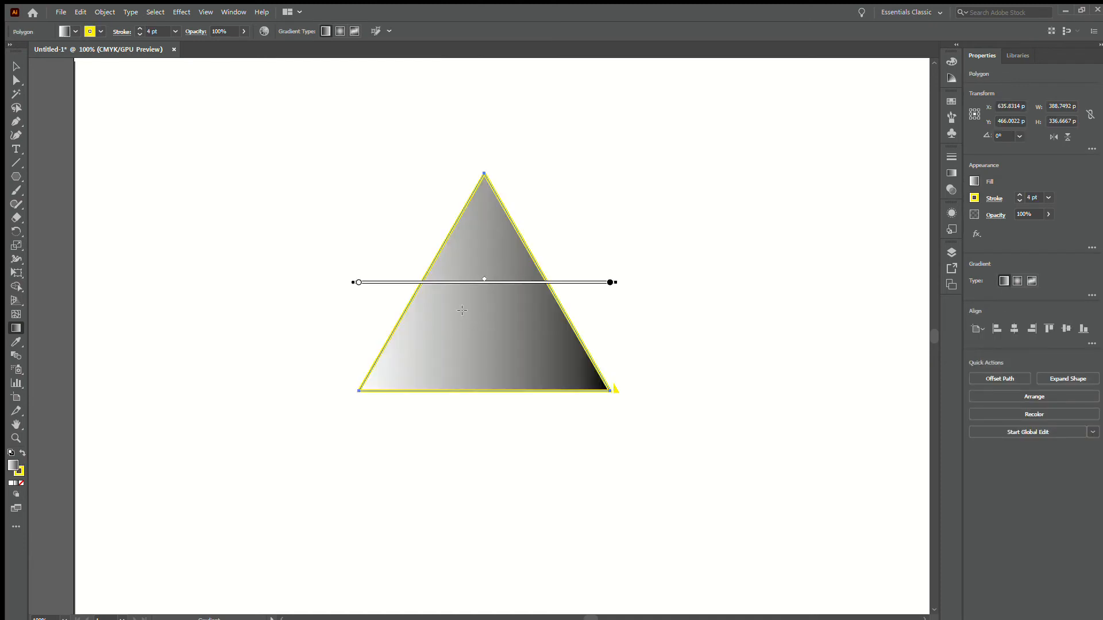
pyautogui.press('v')
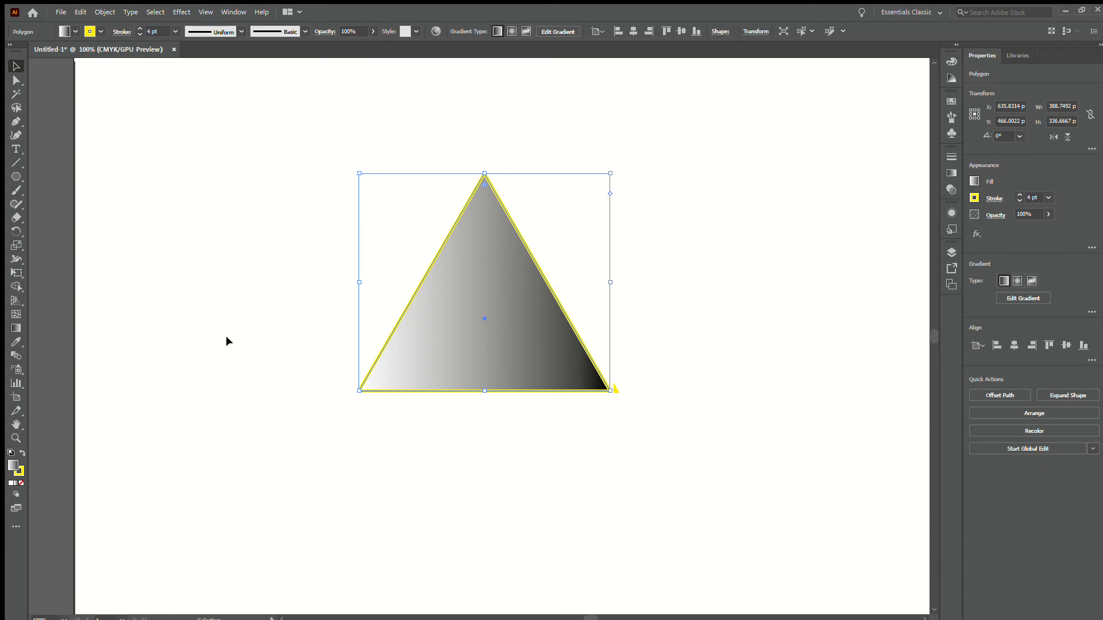
# Reverse the triangle's linear gradient so it runs from black to white
pyautogui.click(16, 328)
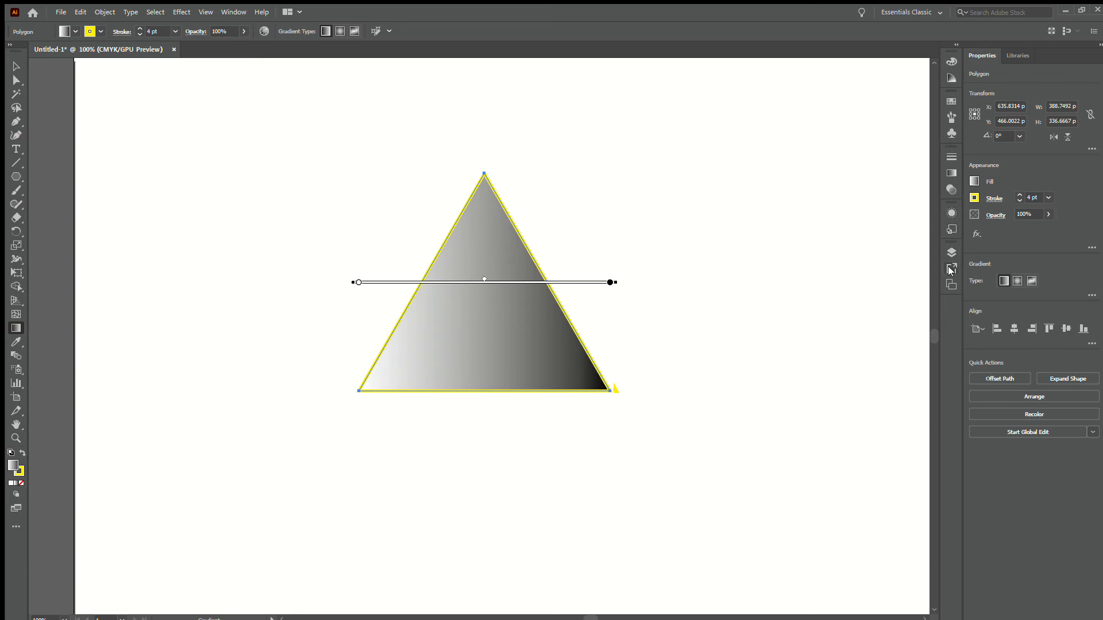
pyautogui.click(951, 172)
pyautogui.hotkey('ctrl', 'z')
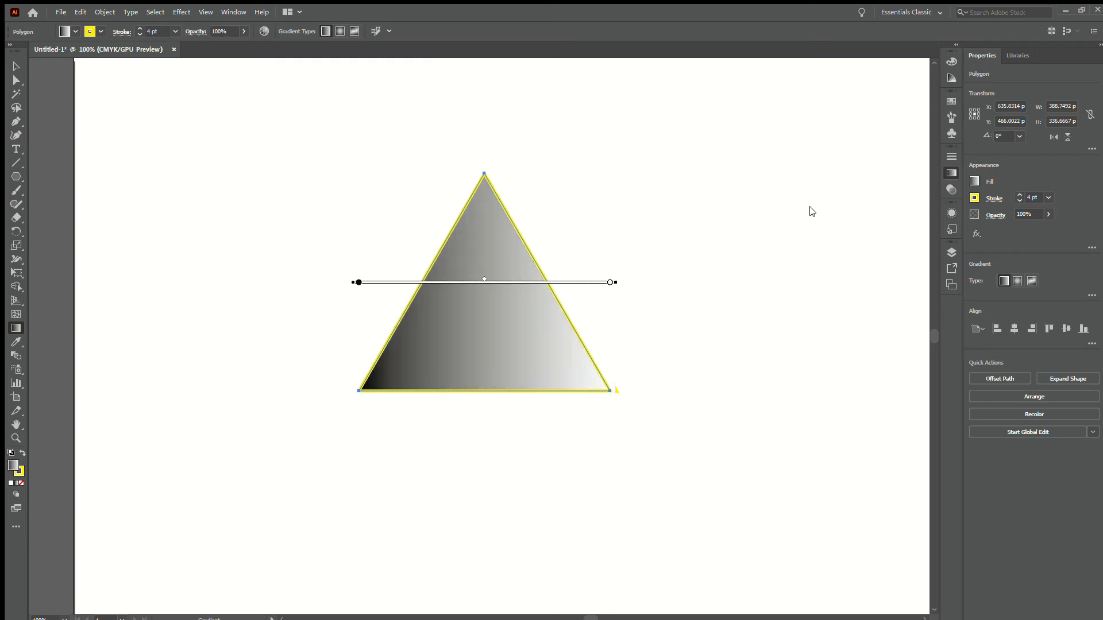
# Try the radial and freeform gradient types on the triangle
pyautogui.hotkey('ctrl', 'z')
pyautogui.hotkey('ctrl', 'z')
pyautogui.hotkey('ctrl', 'z')
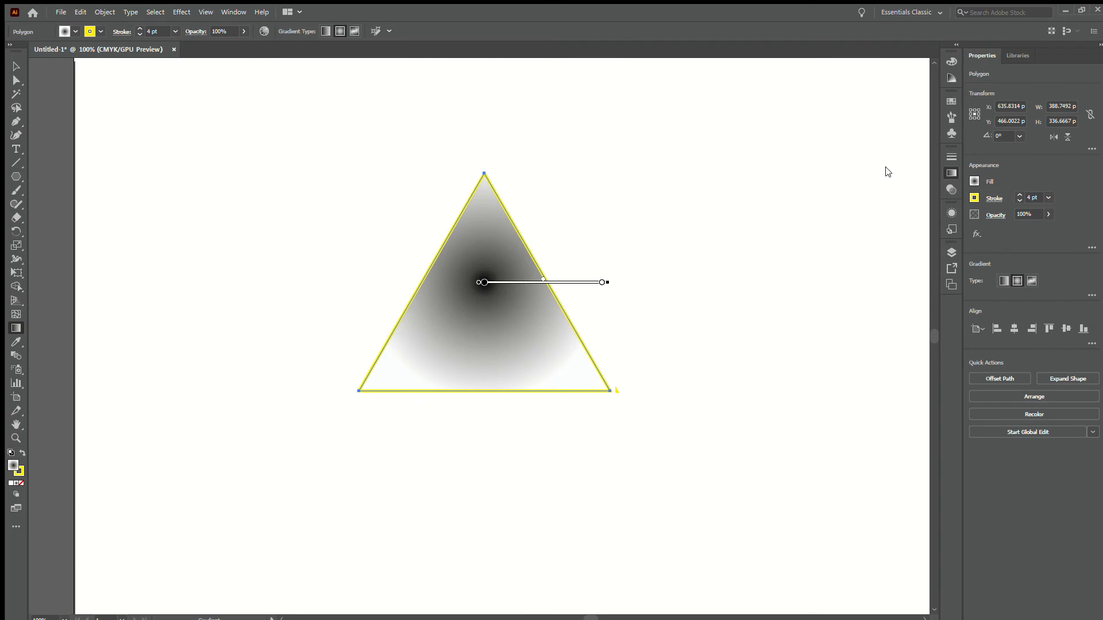
pyautogui.hotkey('ctrl', 'z')
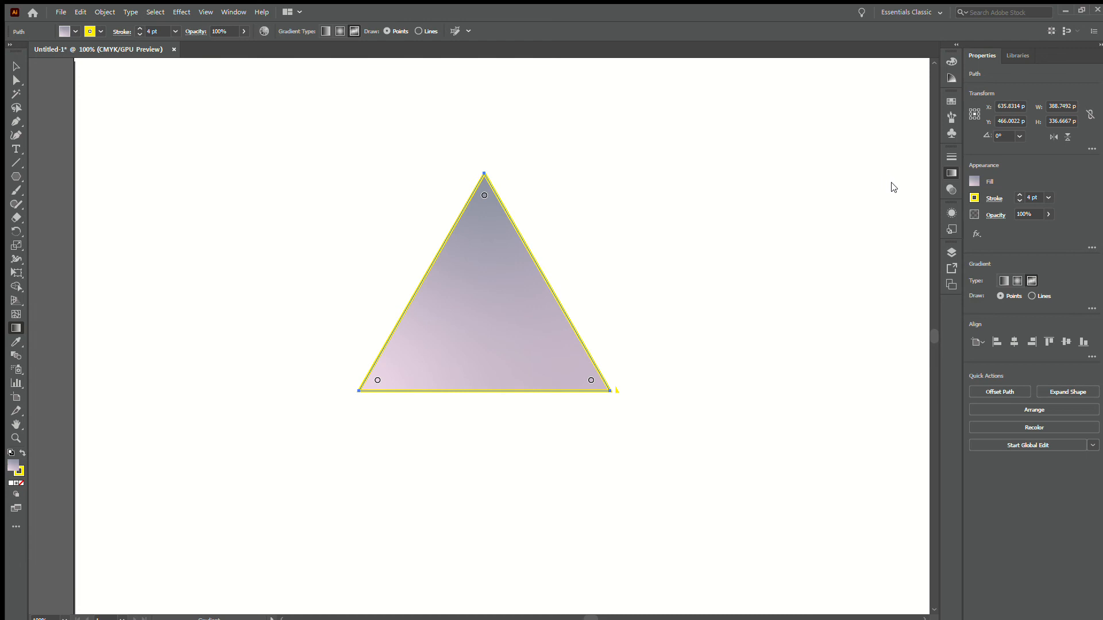
pyautogui.hotkey('ctrl', 'z')
# Move two freeform colour points inward inside the triangle, and return to the black-to-white linear gradient
pyautogui.moveTo(485, 195); pyautogui.dragTo(474, 303)
pyautogui.moveTo(377, 380); pyautogui.dragTo(433, 352)
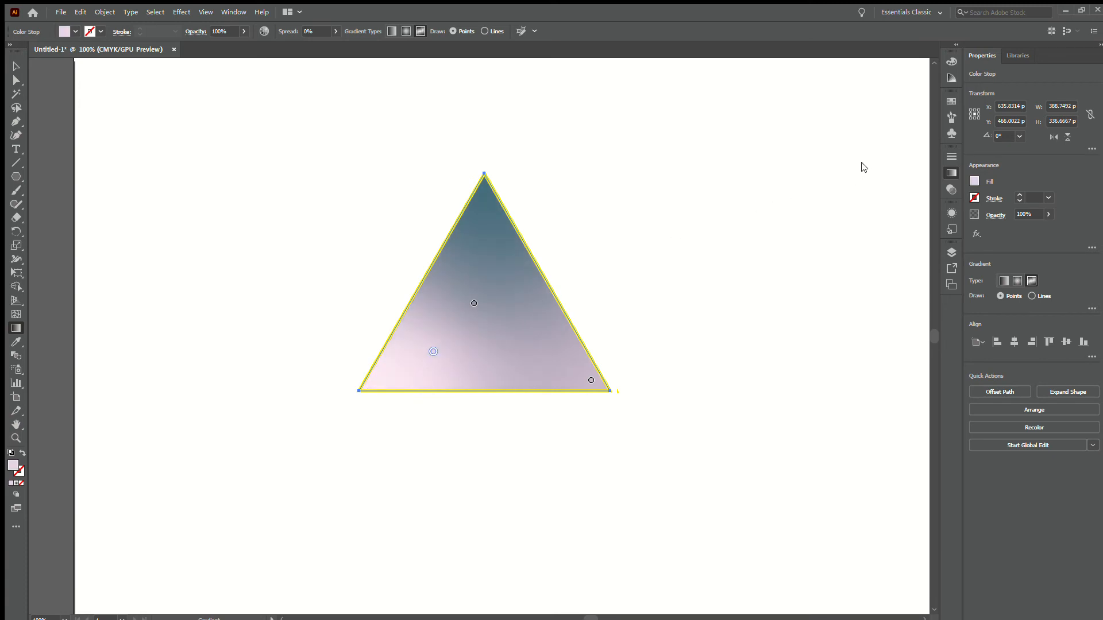
pyautogui.hotkey('ctrl', 'z')
pyautogui.hotkey('ctrl', 'z')
pyautogui.hotkey('ctrl', 'z')
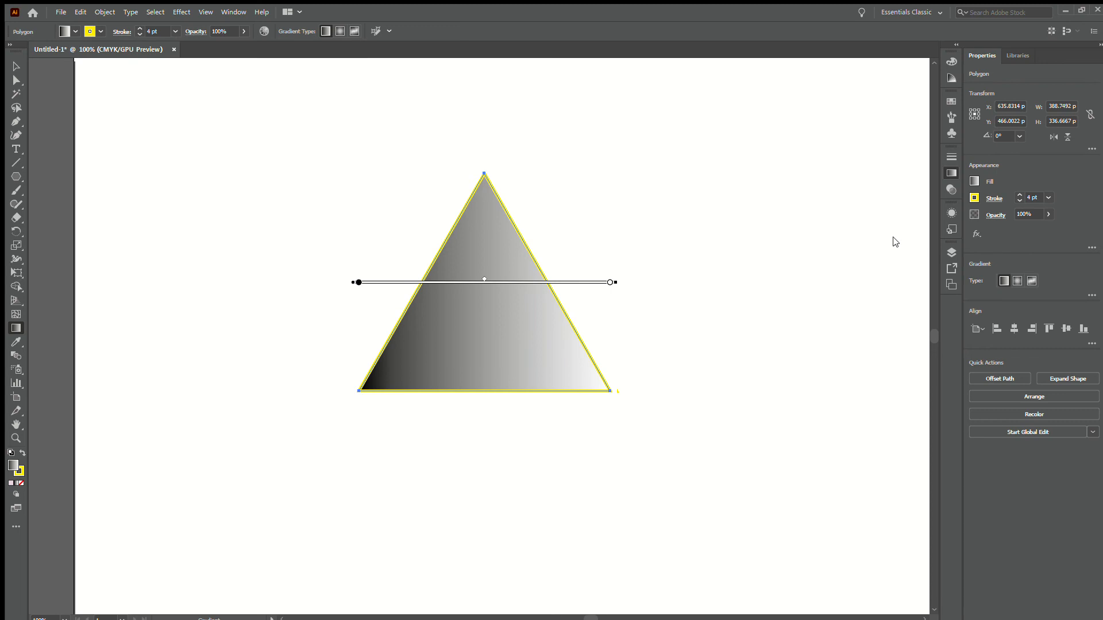
# Change the linear gradient's black colour stop to green
pyautogui.moveTo(866, 229)
pyautogui.mouseDown()
pyautogui.moveTo(879, 229)
pyautogui.moveTo(832, 229)
pyautogui.moveTo(896, 230)
pyautogui.moveTo(863, 230)
pyautogui.mouseUp()
pyautogui.click(814, 244)
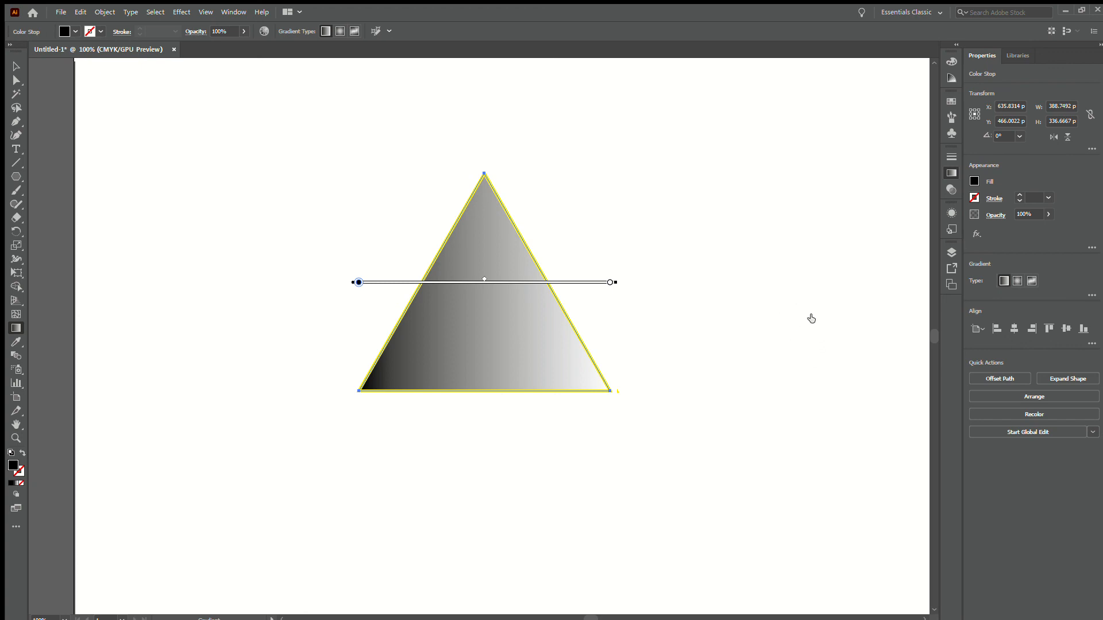
pyautogui.click(808, 292)
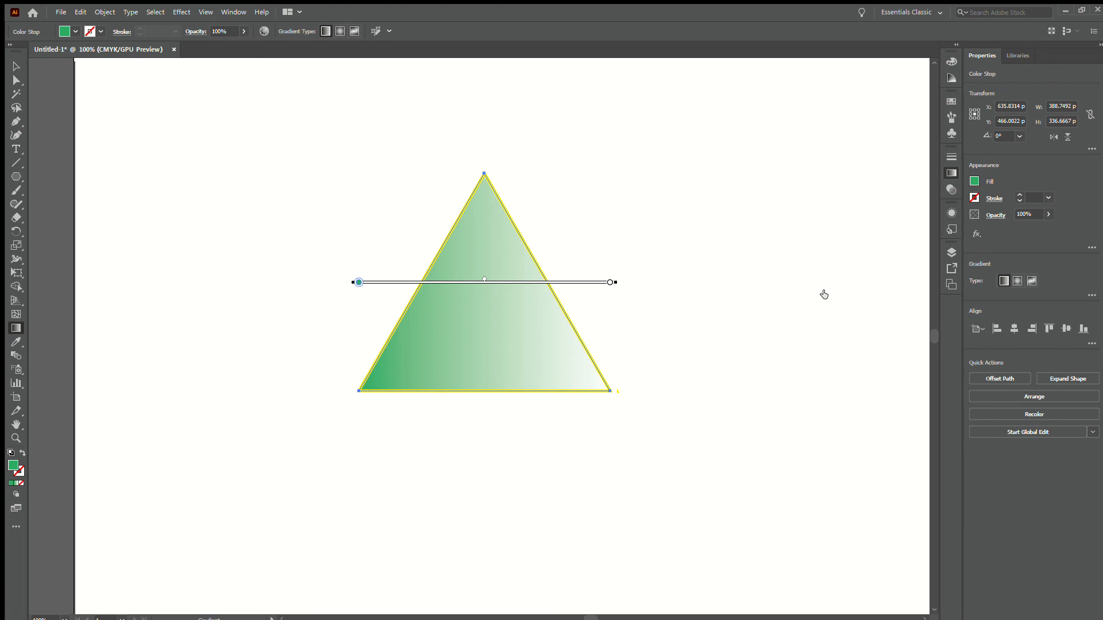
# Add a colour stop close to the gradient's white end, trying magenta and ending on blue
pyautogui.click(910, 247)
pyautogui.click(891, 293)
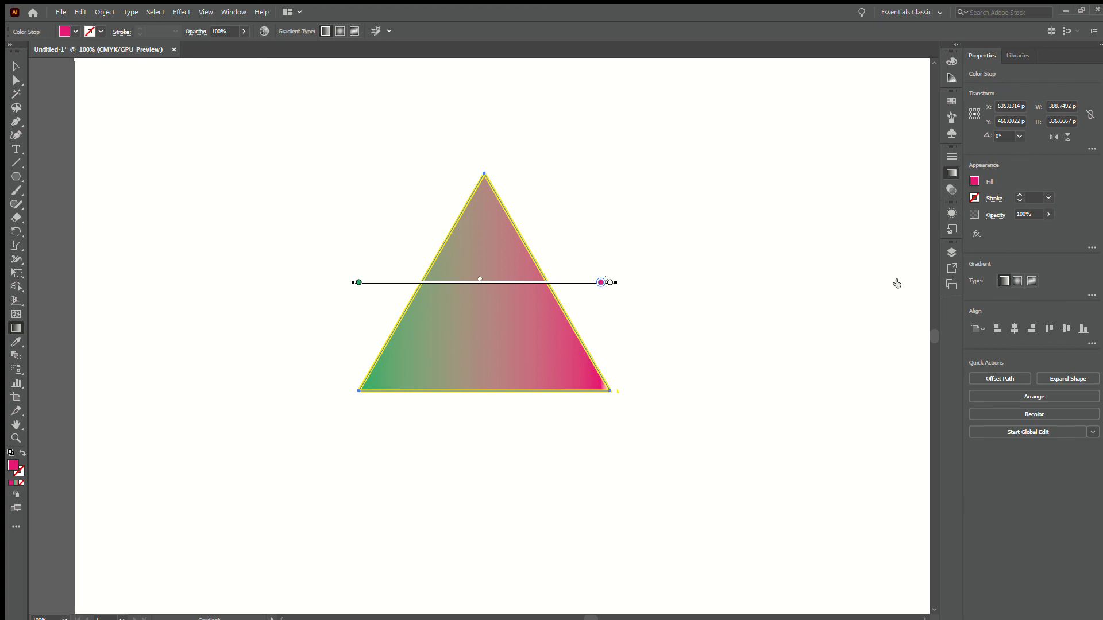
pyautogui.click(897, 283)
pyautogui.click(832, 286)
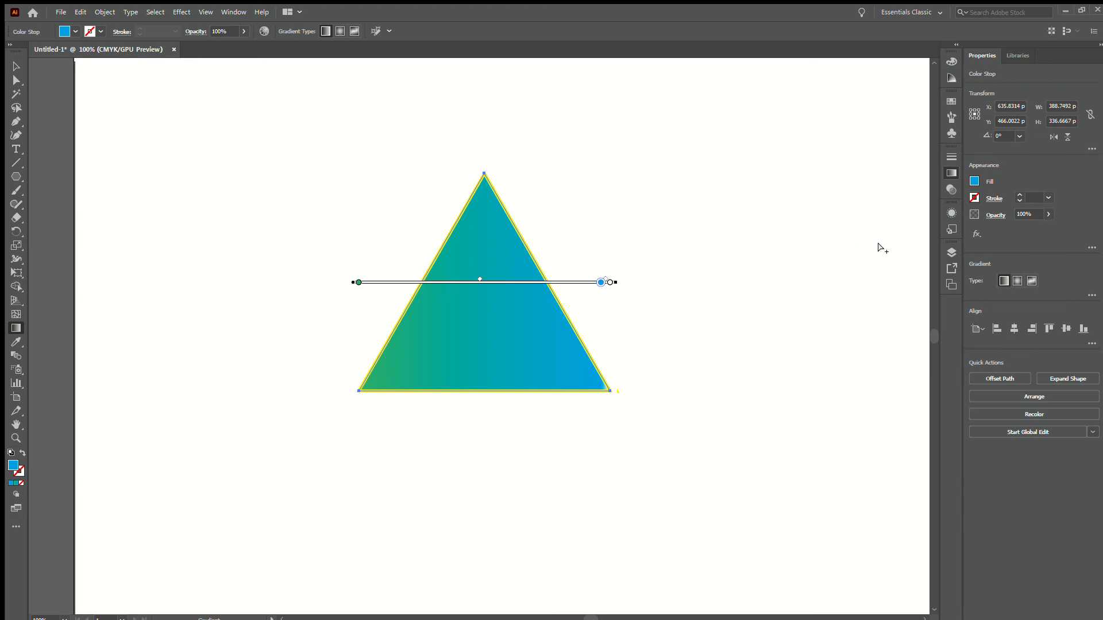
# Move the blue stop toward the gradient's green end, and add light blue and brown stops beside it
pyautogui.hotkey('ctrl', 'z')
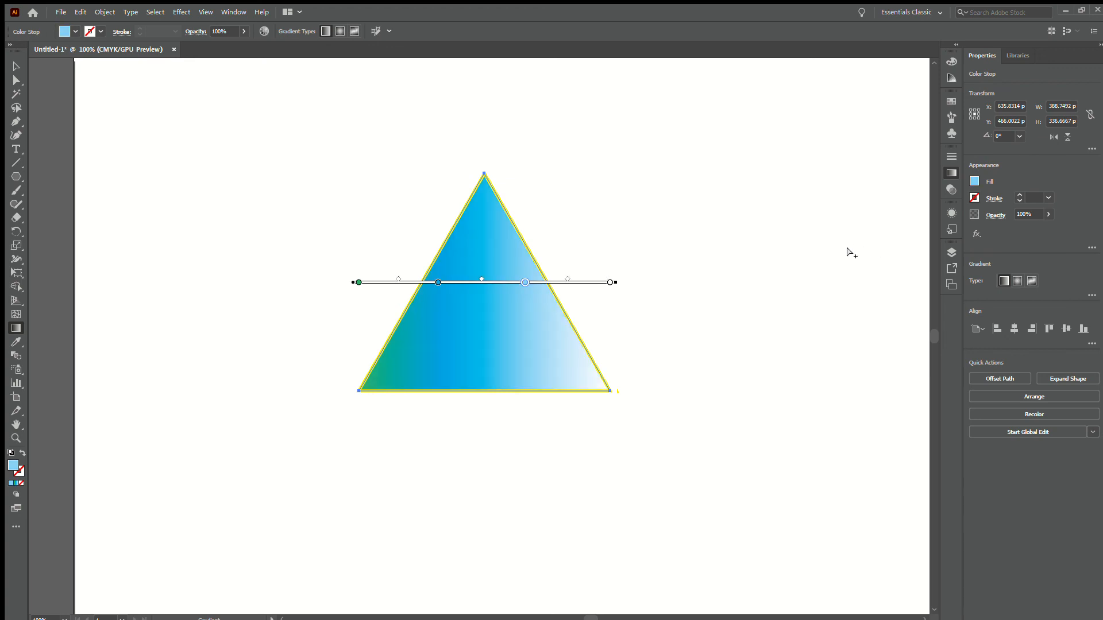
pyautogui.hotkey('ctrl', 'z')
pyautogui.click(808, 297)
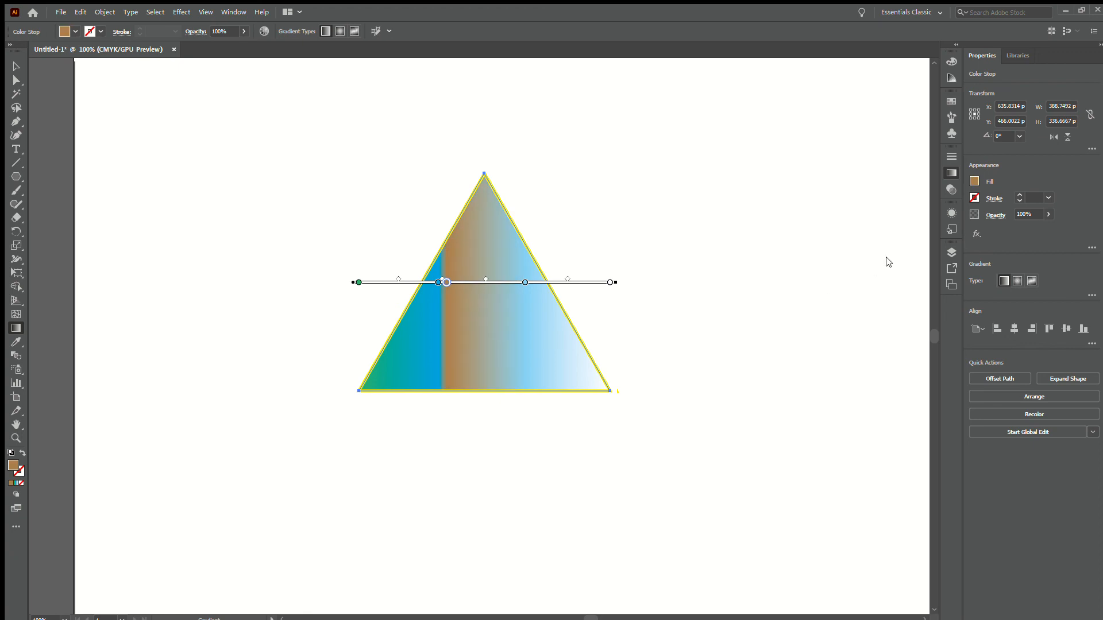
# Change the light blue stop to yellow, reposition the brown stop and its blend midpoints near the gradient's centre, and deselect the triangle
pyautogui.doubleClick(881, 247)
pyautogui.click(898, 283)
pyautogui.moveTo(864, 229)
pyautogui.mouseDown()
pyautogui.moveTo(821, 228)
pyautogui.moveTo(901, 229)
pyautogui.moveTo(871, 228)
pyautogui.moveTo(859, 242)
pyautogui.moveTo(847, 228)
pyautogui.mouseUp()
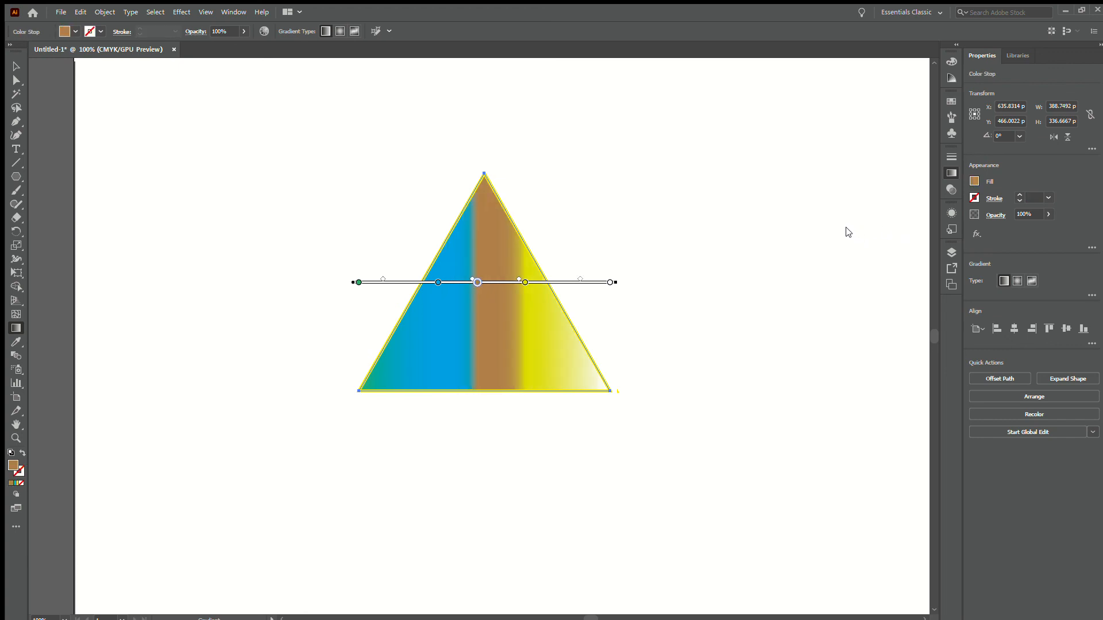
pyautogui.press('v')
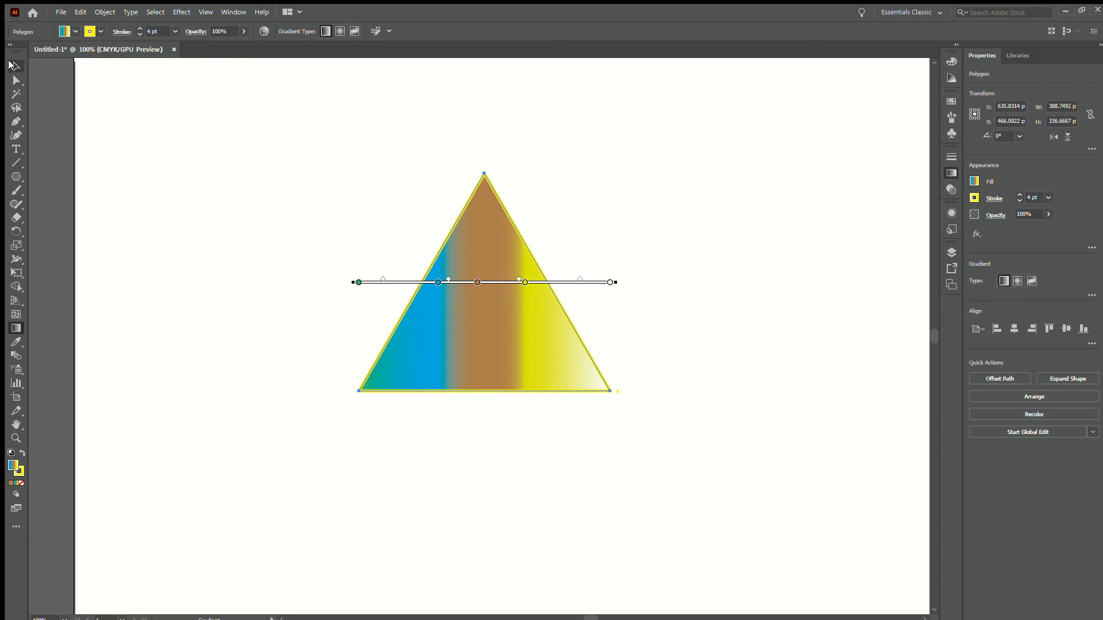
pyautogui.click(156, 217)
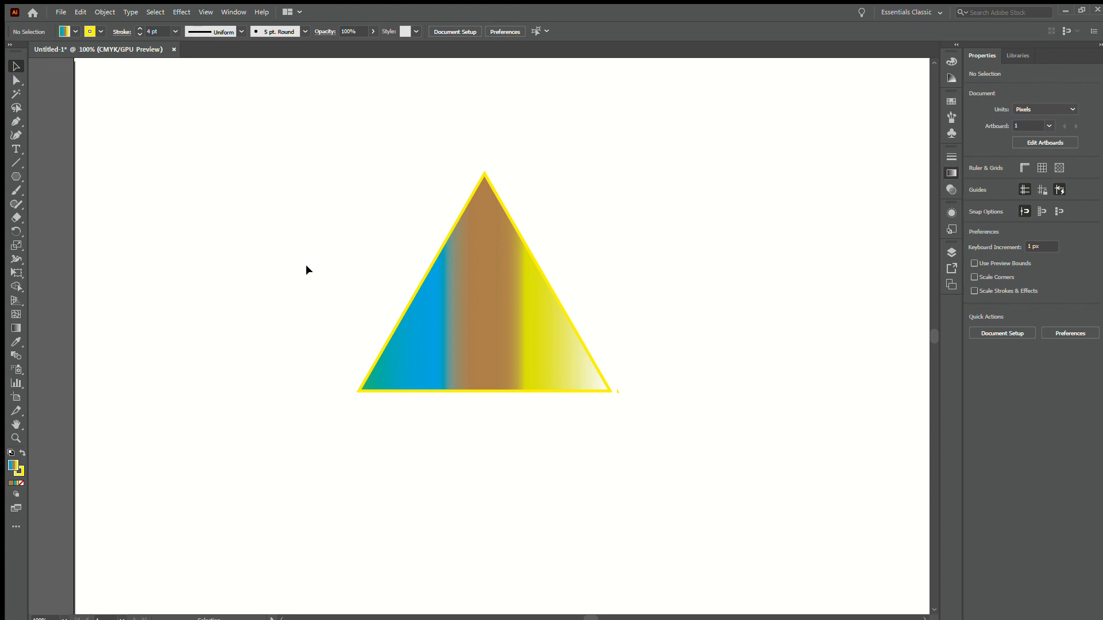
# Delete the gradient-filled triangle from the artboard
pyautogui.moveTo(283, 172); pyautogui.dragTo(564, 439)
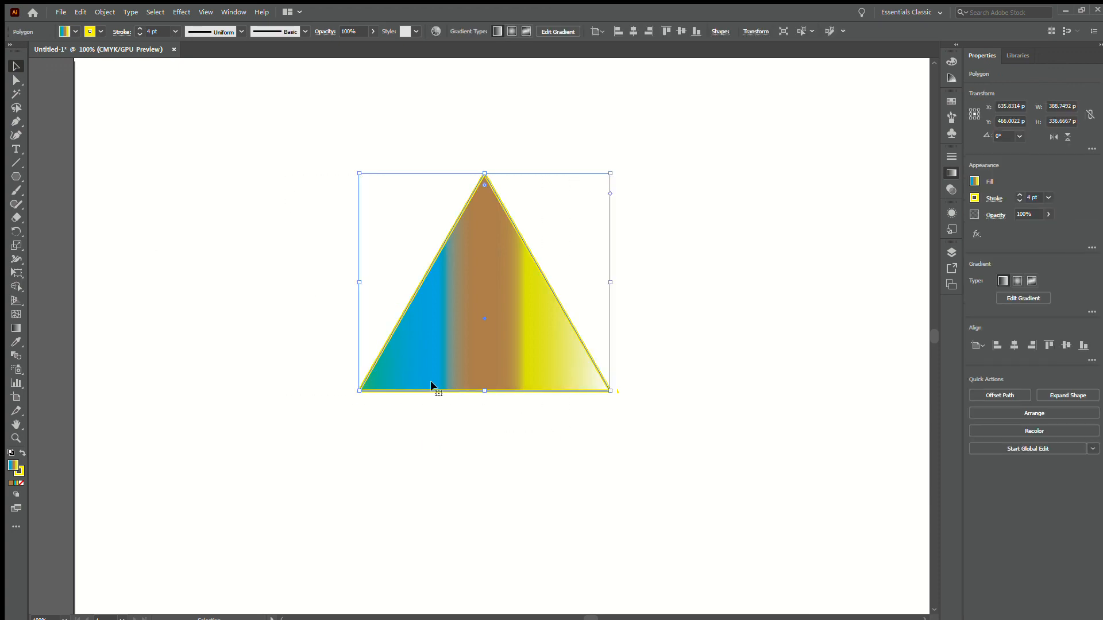
pyautogui.press('Delete')
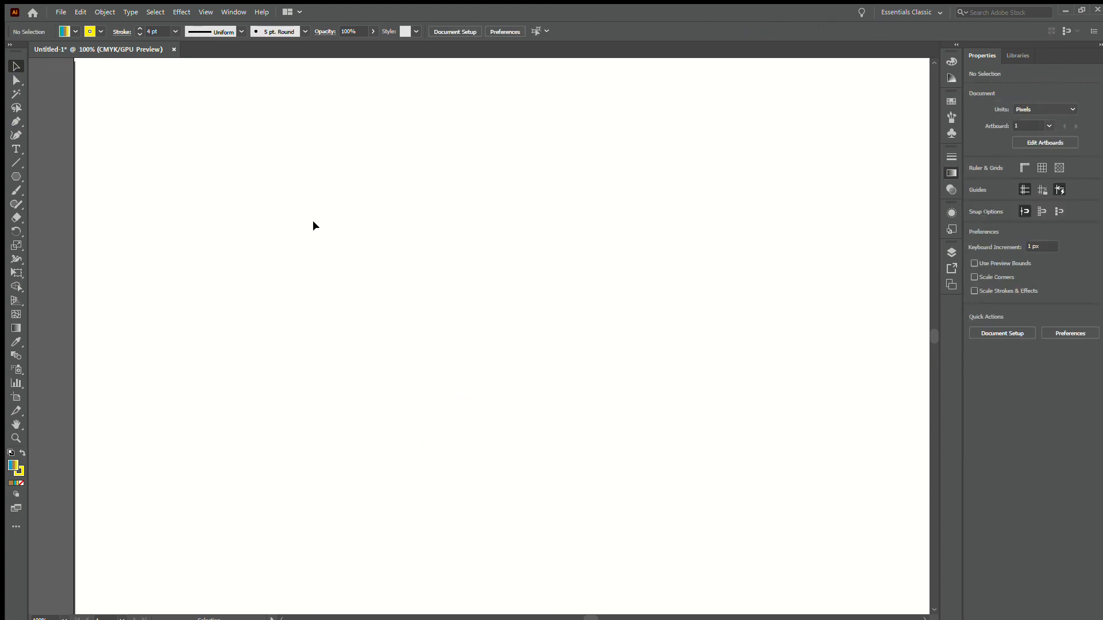